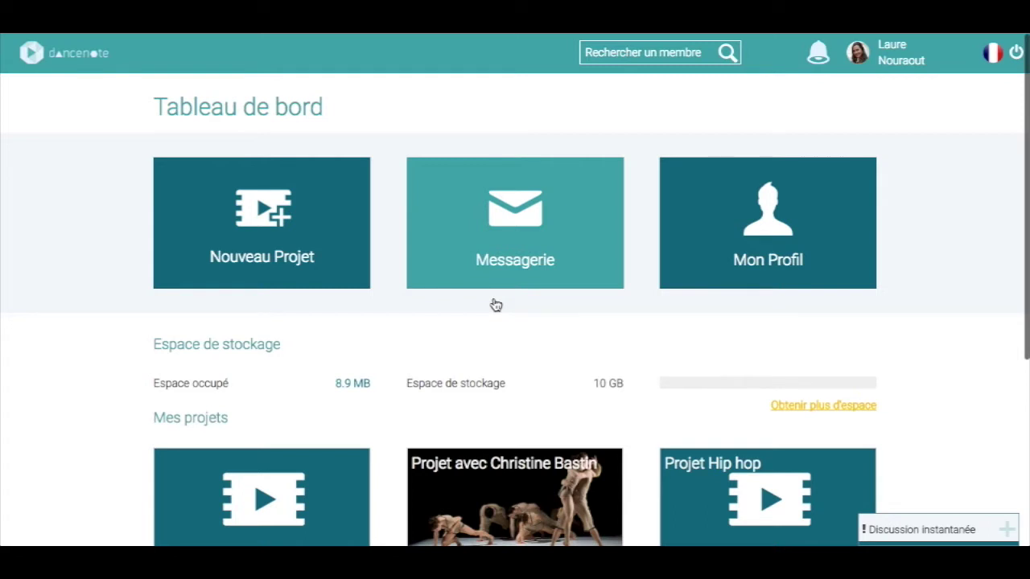
Step: Create a new project and name it "Ma première création"
{"action": "left_click", "coordinate": [264, 222]}
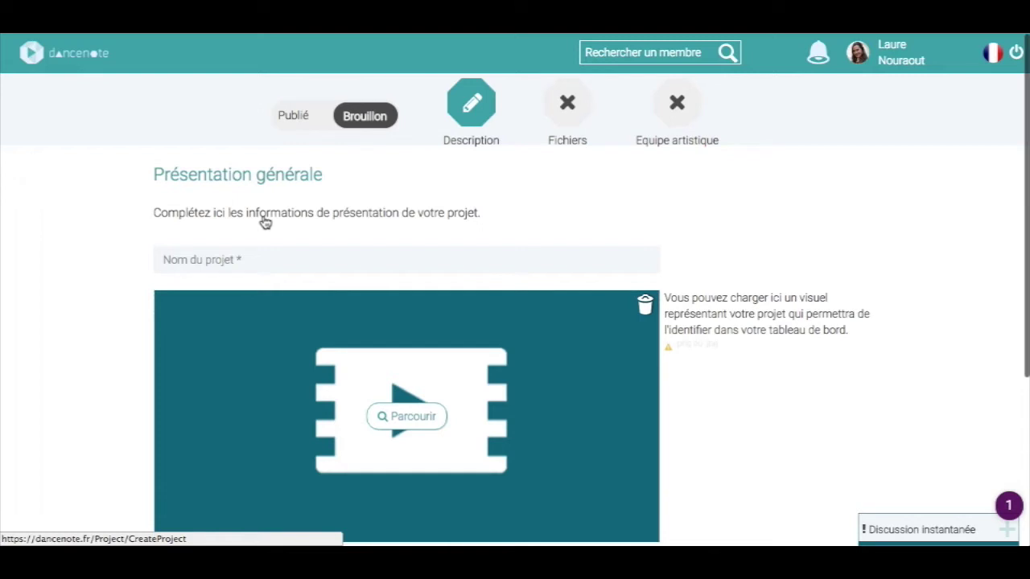
{"action": "left_click", "coordinate": [230, 260]}
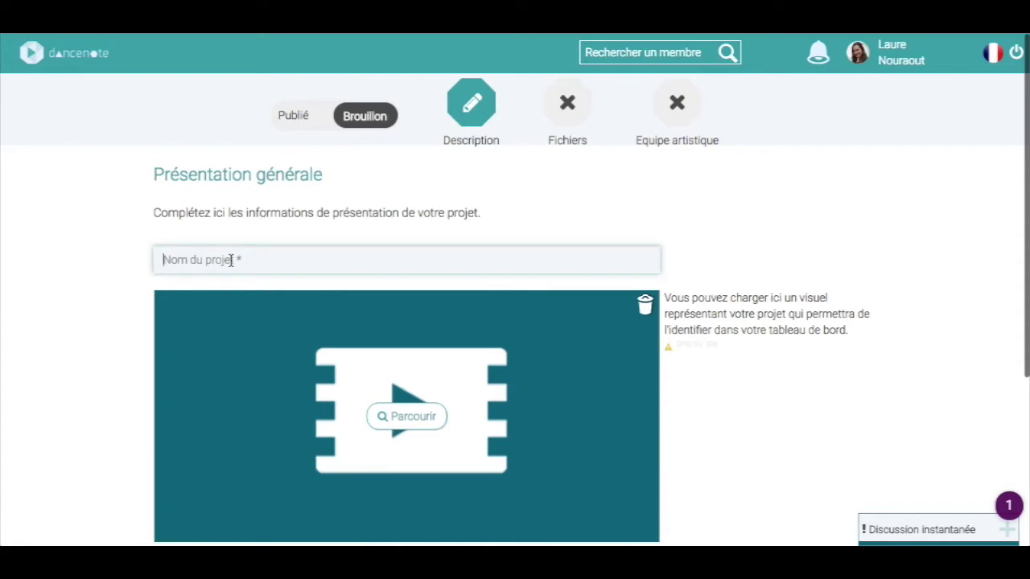
{"action": "type", "text": "Ma première création"}
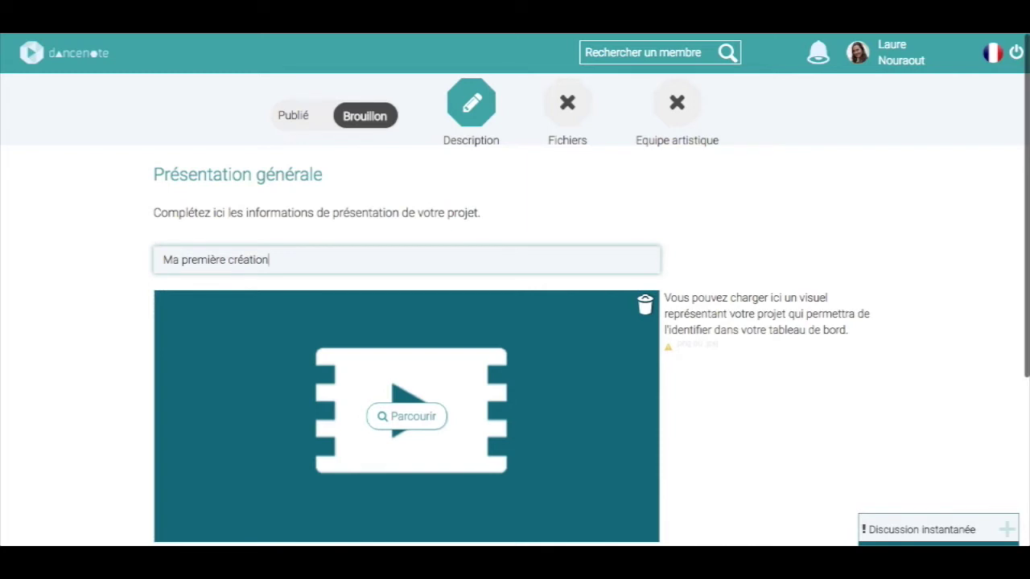
Step: Upload Affiche 15 septembre.jpg as the project visual, cropped from its upper edge at full image width, and validate the project description
{"action": "left_click", "coordinate": [420, 420]}
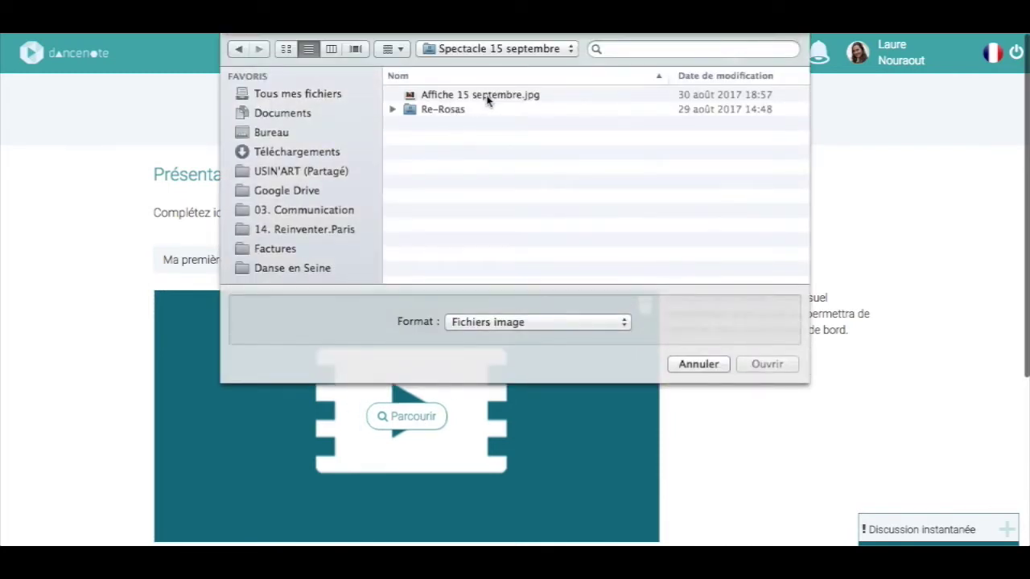
{"action": "left_click", "coordinate": [487, 98]}
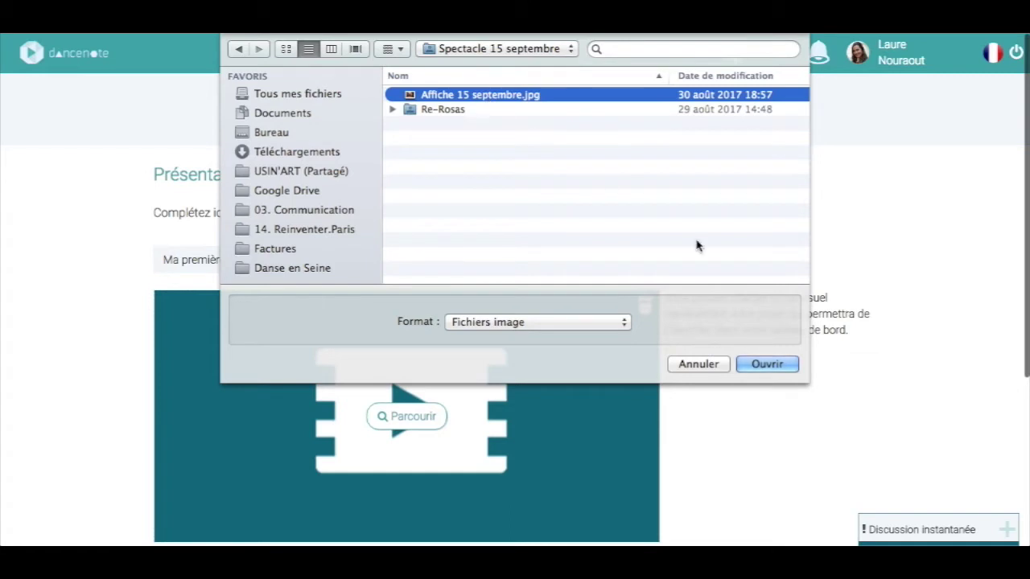
{"action": "left_click", "coordinate": [768, 366]}
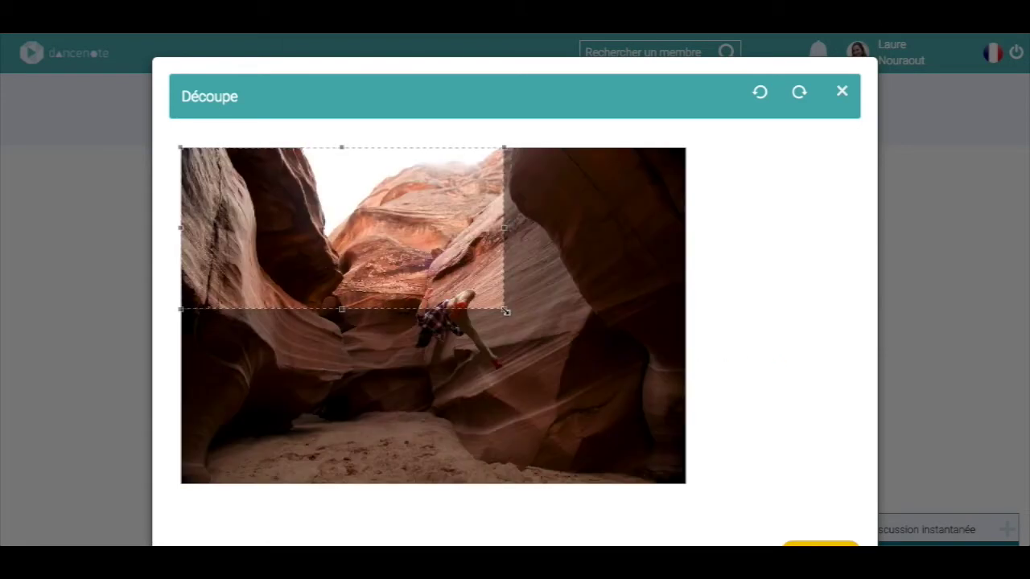
{"action": "left_click_drag", "start_coordinate": [503, 309], "coordinate": [653, 416]}
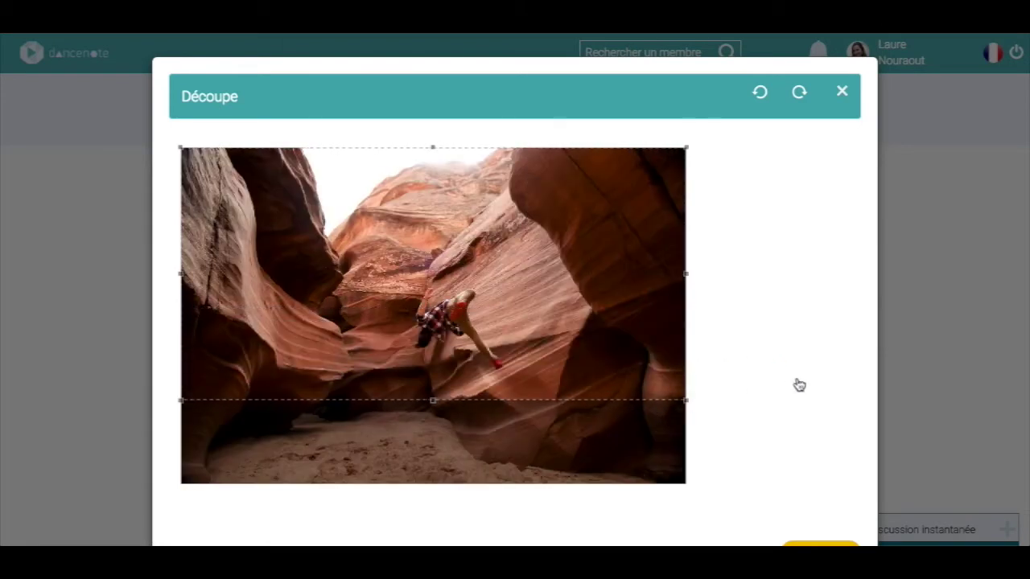
{"action": "scroll", "coordinate": [797, 384], "scroll_direction": "down", "scroll_amount": 1}
{"action": "scroll", "coordinate": [799, 385], "scroll_direction": "down", "scroll_amount": 1}
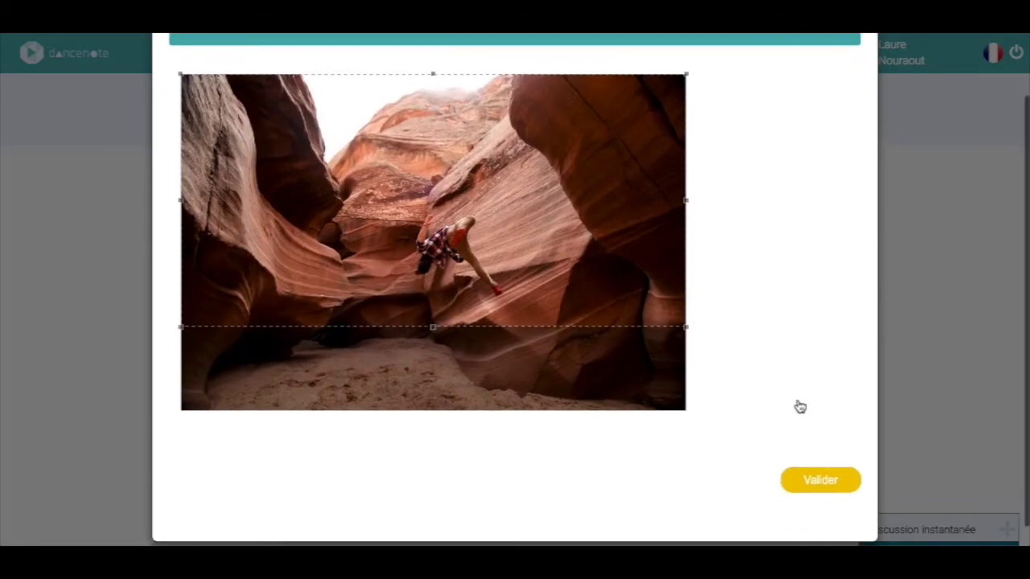
{"action": "left_click", "coordinate": [811, 480]}
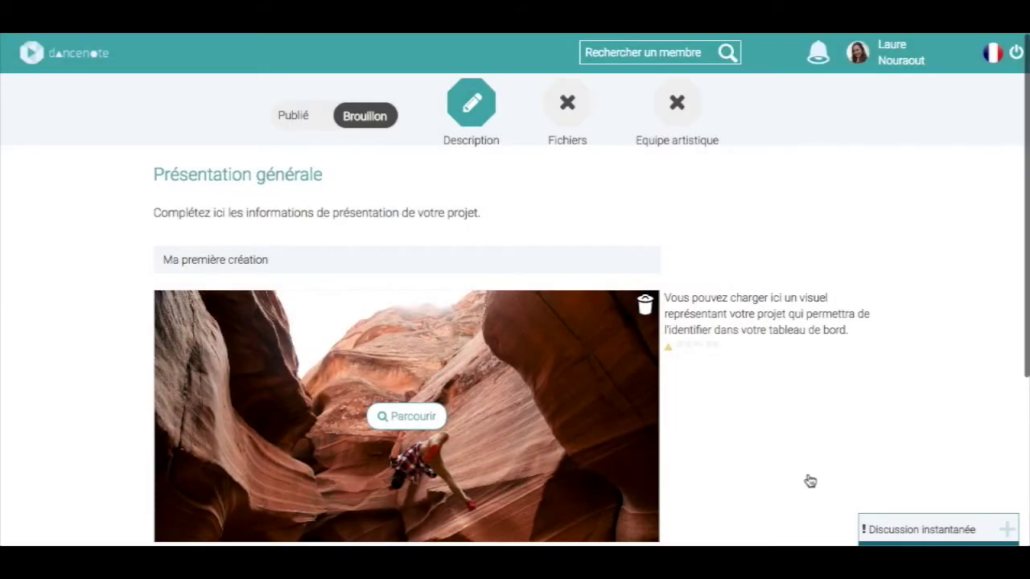
{"action": "scroll", "coordinate": [808, 480], "scroll_direction": "down", "scroll_amount": 3}
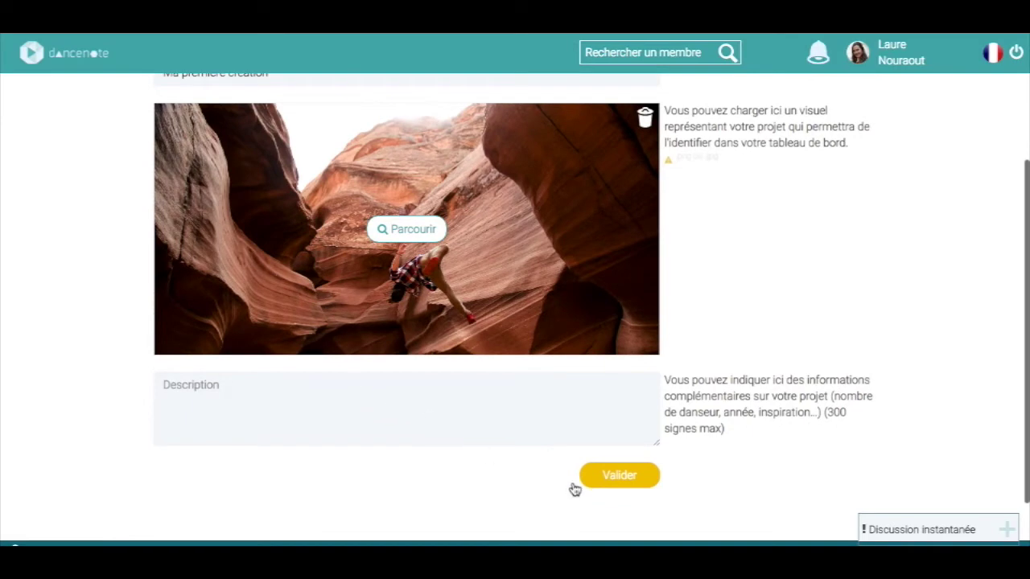
{"action": "left_click", "coordinate": [634, 479]}
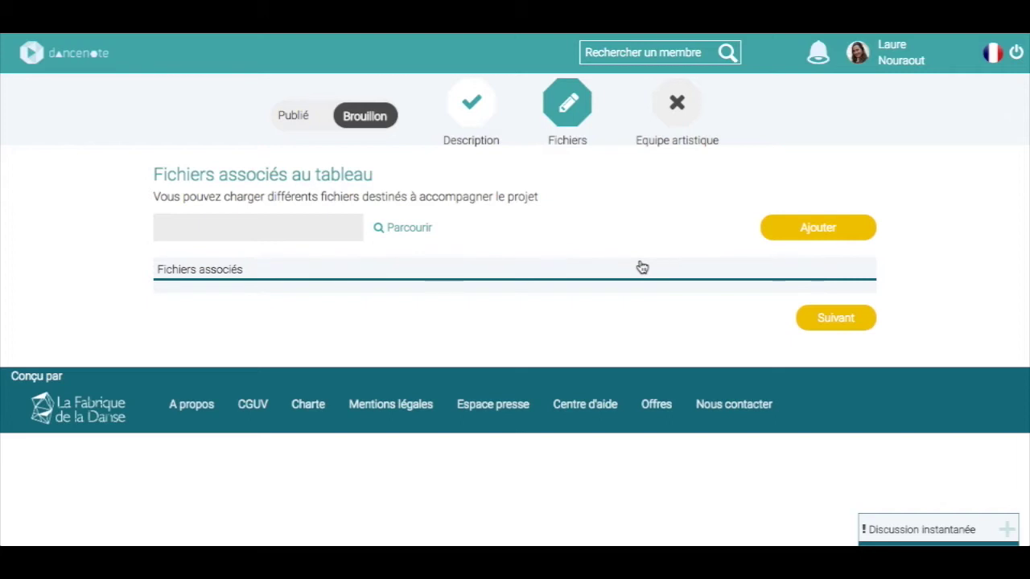
Step: Attach Affiche 15 septembre.jpg to the project's associated files and continue to the artistic team stage
{"action": "left_click", "coordinate": [418, 233]}
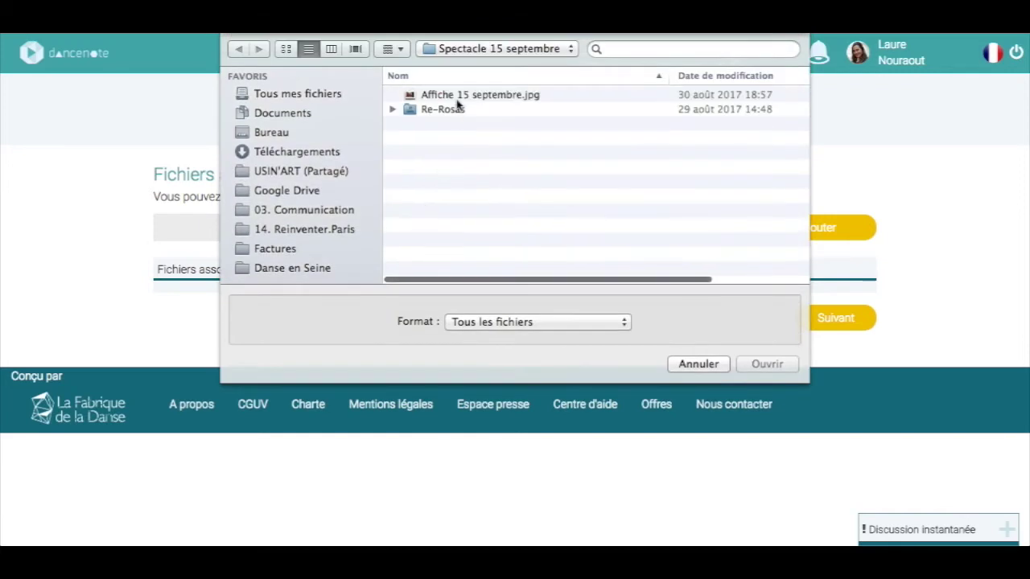
{"action": "left_click", "coordinate": [457, 96]}
{"action": "left_click", "coordinate": [787, 363]}
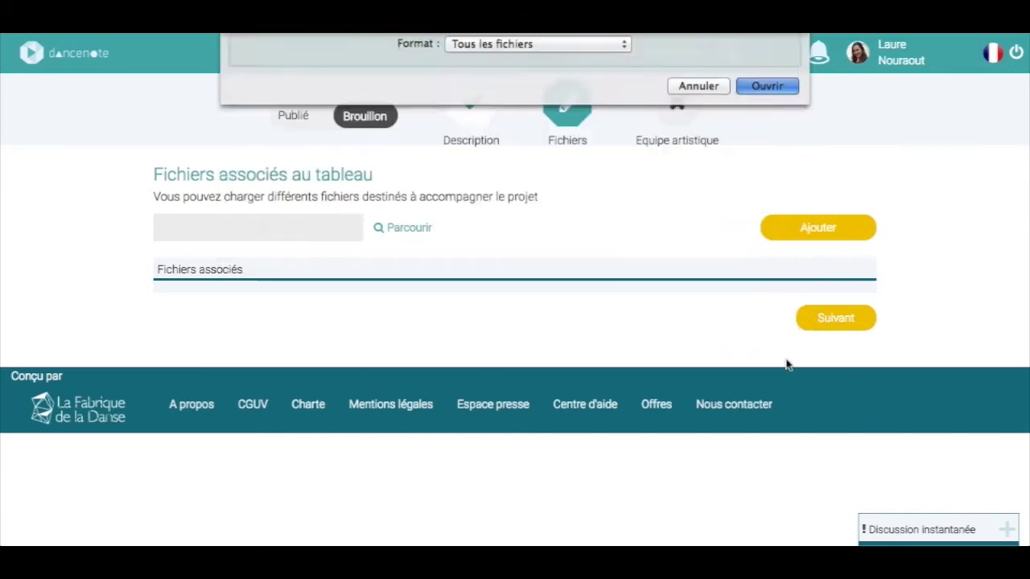
{"action": "left_click", "coordinate": [813, 232]}
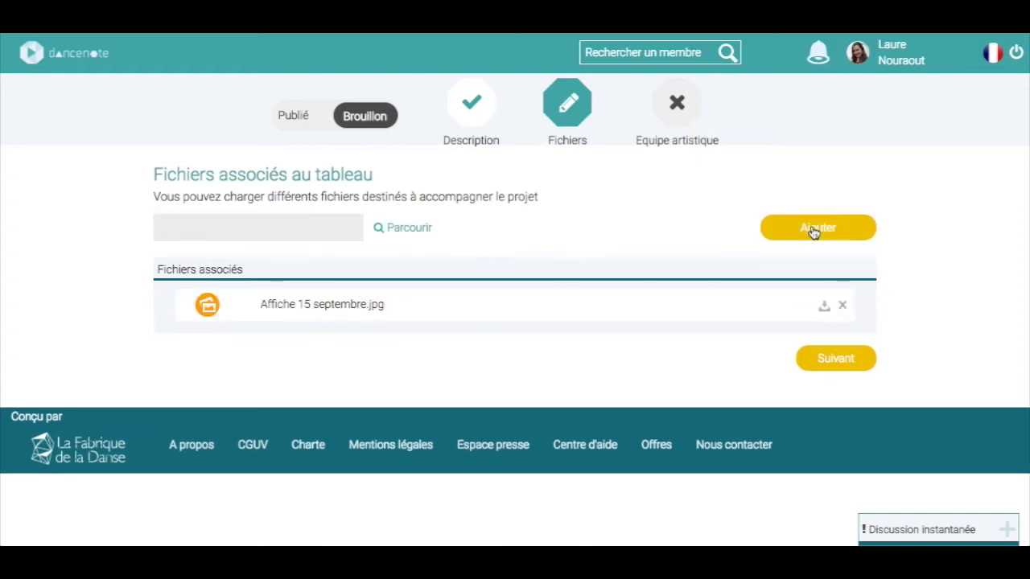
{"action": "left_click", "coordinate": [857, 366]}
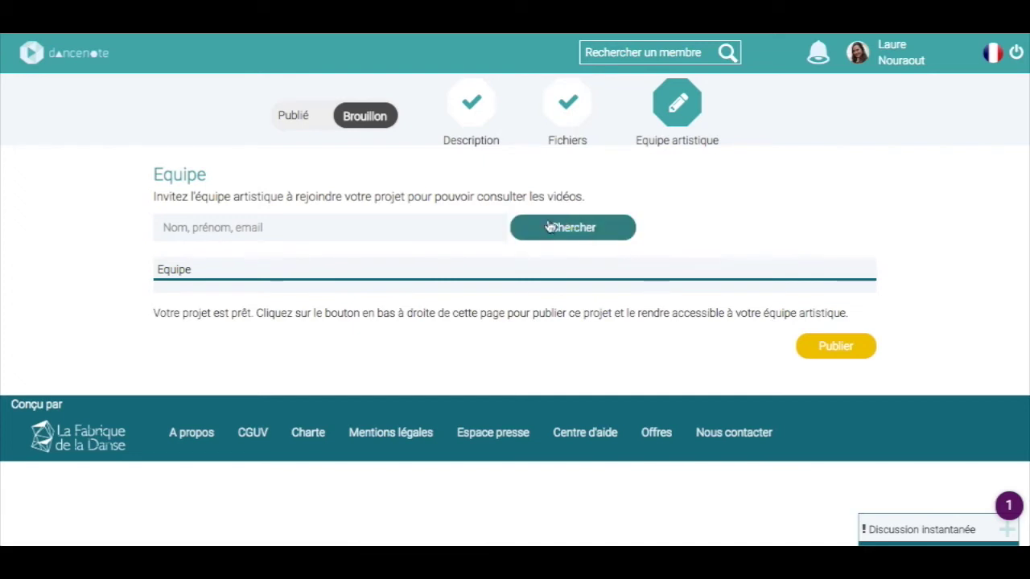
Step: Search for a member by first name and add the third listed person to the project team as Invité
{"action": "left_click", "coordinate": [433, 220]}
{"action": "type", "text": "e"}
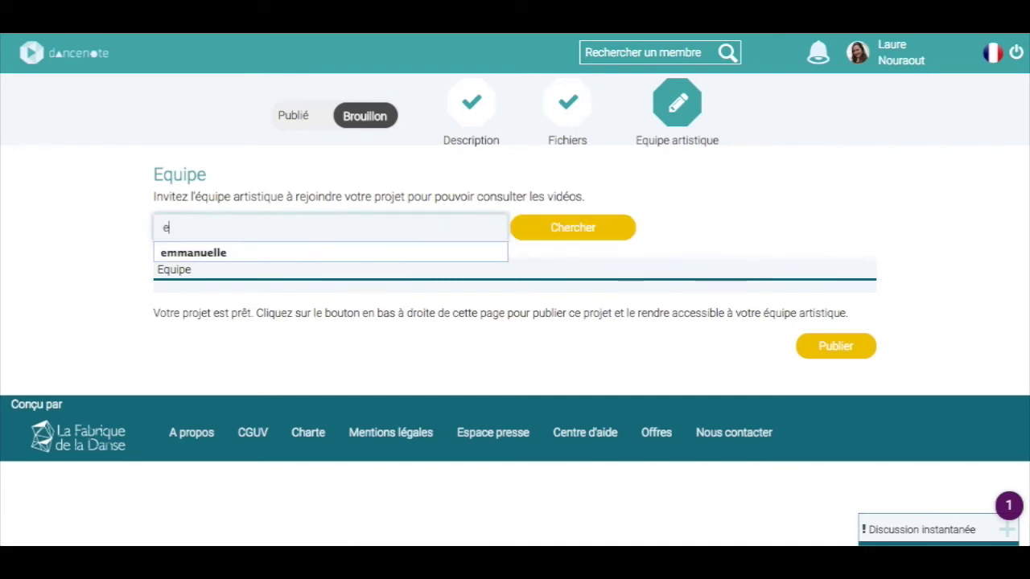
{"action": "type", "text": "mmanuelle"}
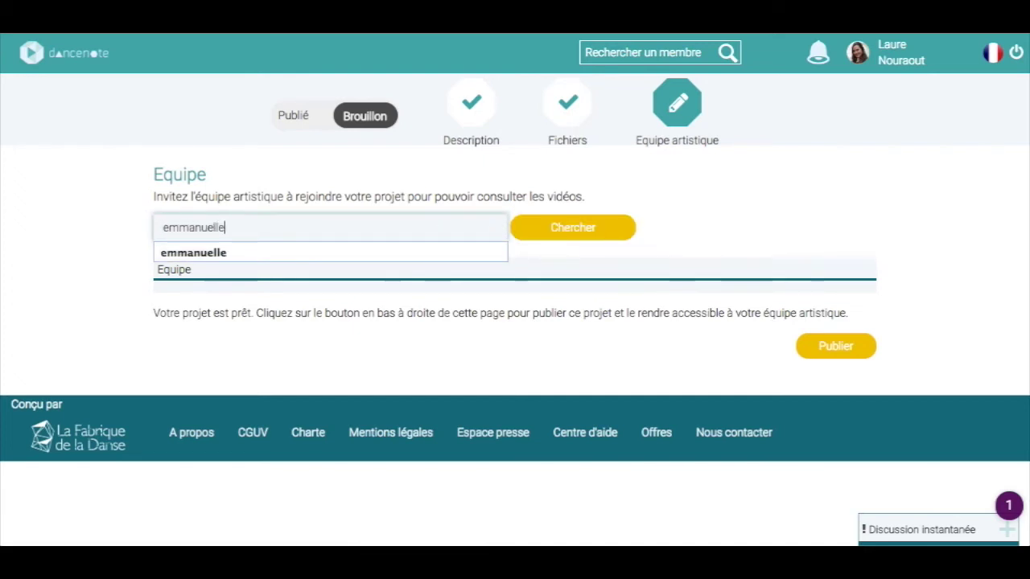
{"action": "left_click", "coordinate": [590, 227]}
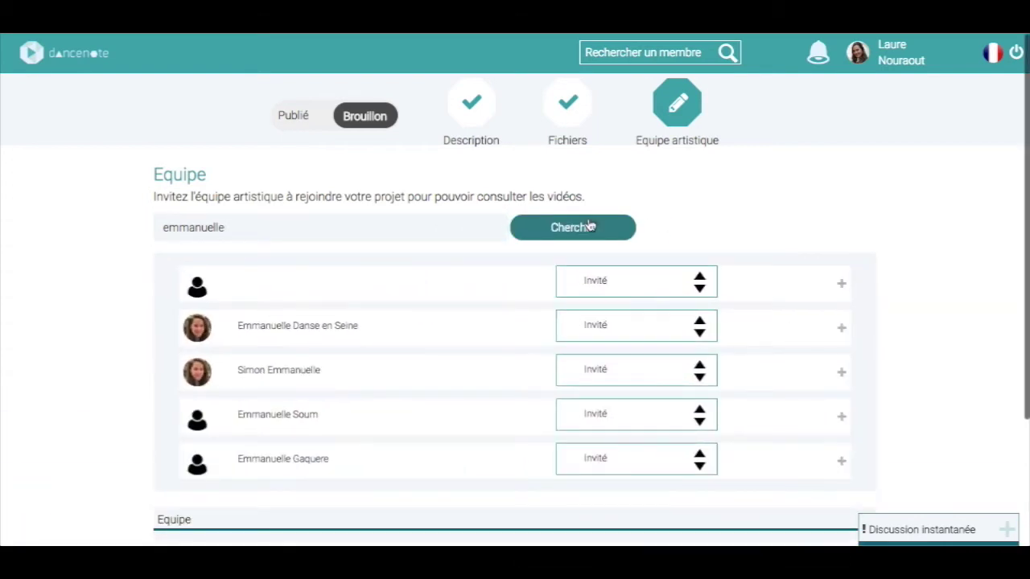
{"action": "left_click", "coordinate": [842, 374]}
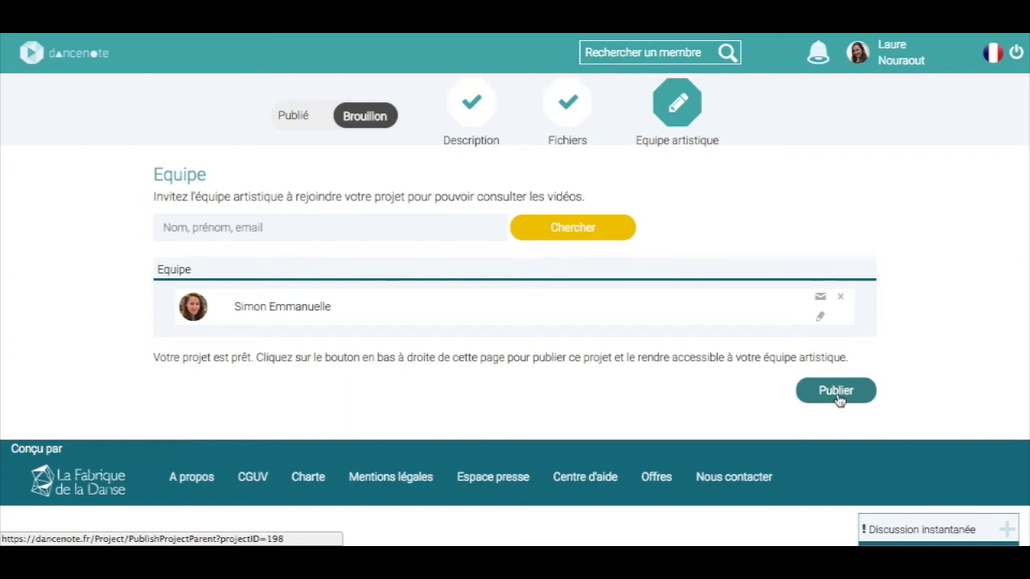
Step: Publish the project and open the "Ma première création" project page from the dashboard
{"action": "left_click", "coordinate": [837, 394]}
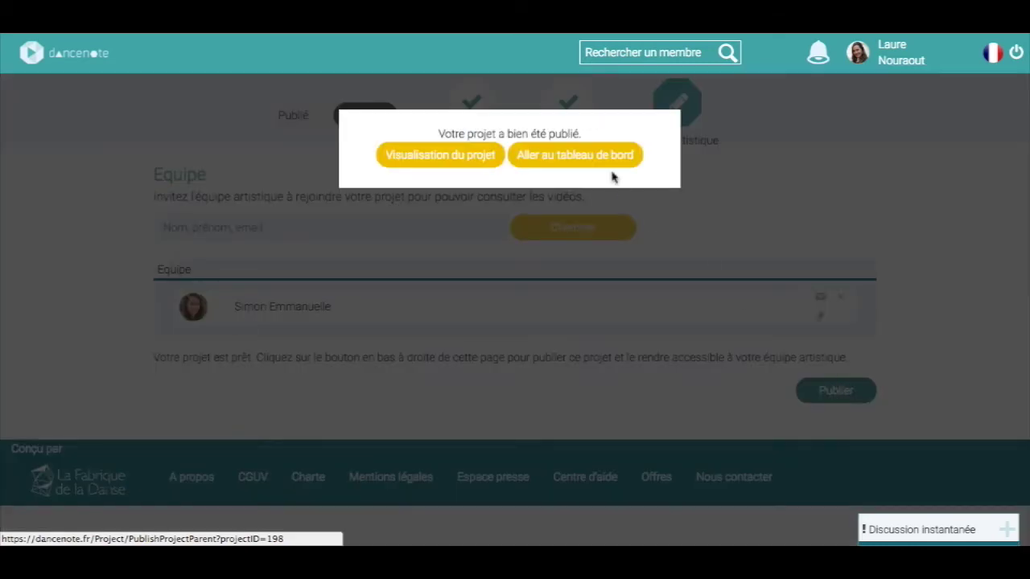
{"action": "left_click", "coordinate": [580, 154]}
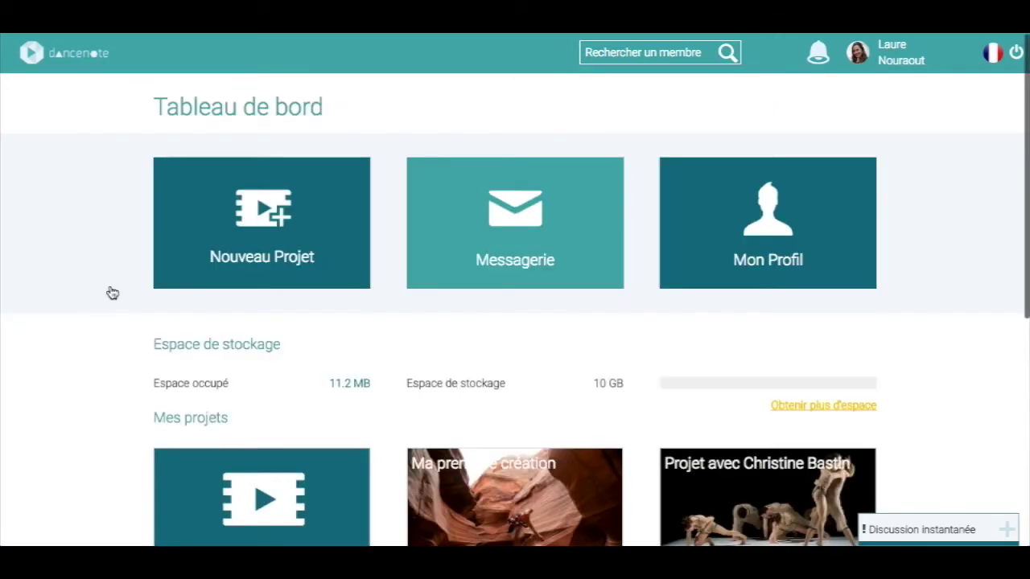
{"action": "scroll", "coordinate": [112, 292], "scroll_direction": "down", "scroll_amount": 3}
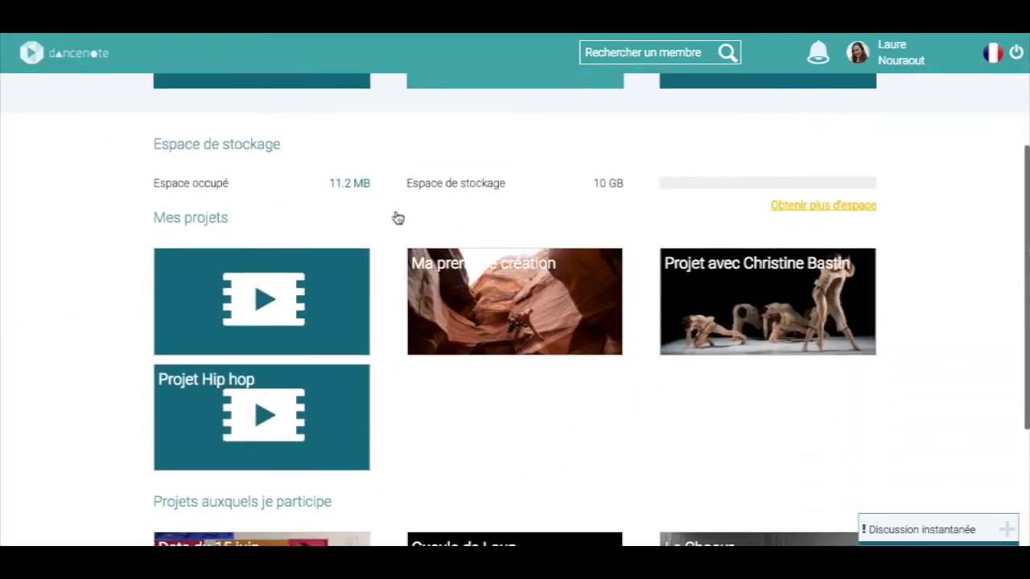
{"action": "mouse_move", "coordinate": [578, 315]}
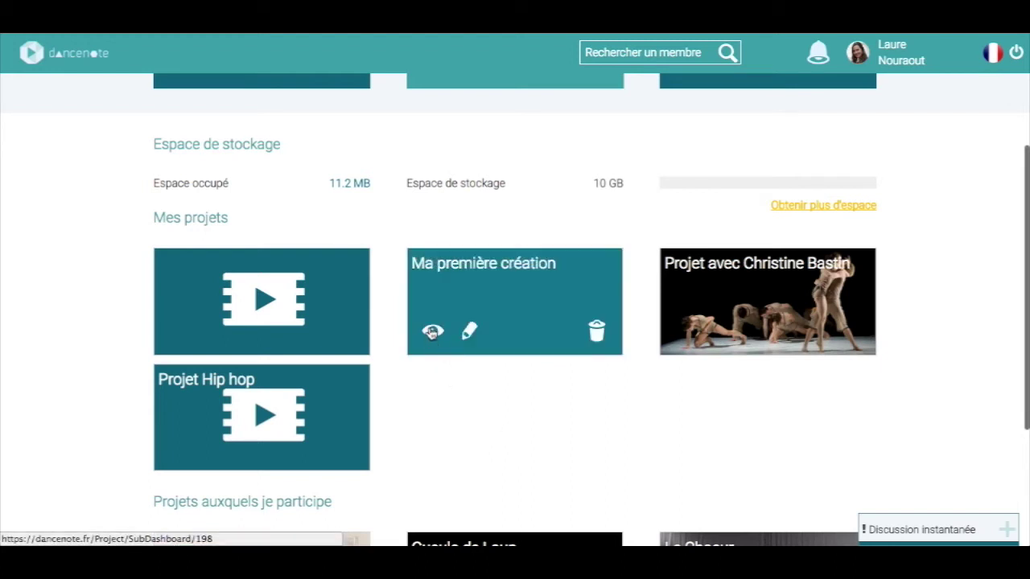
{"action": "left_click", "coordinate": [433, 331]}
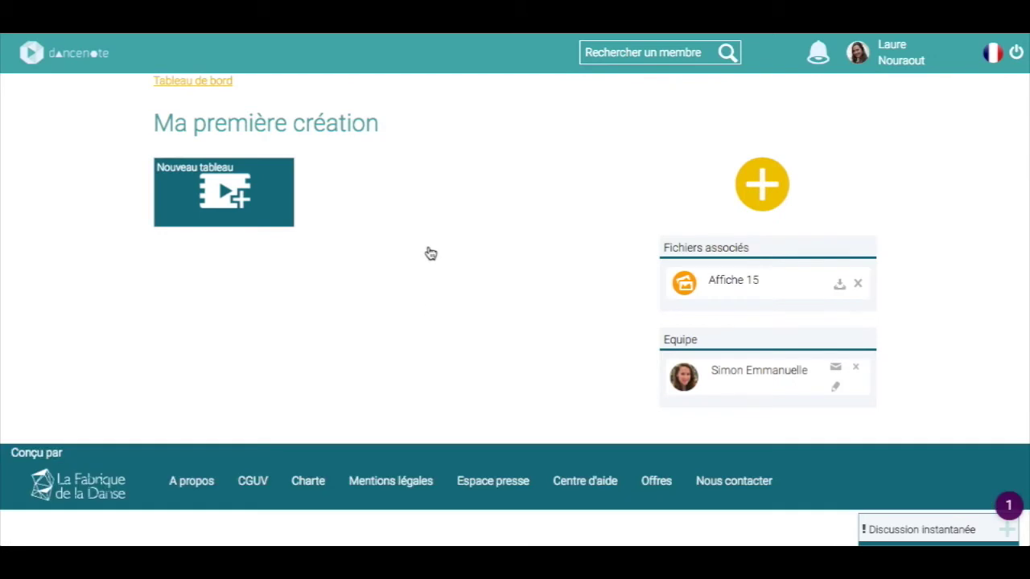
Step: Create a new tableau in the project and name it "Re:Rosas"
{"action": "left_click", "coordinate": [256, 199]}
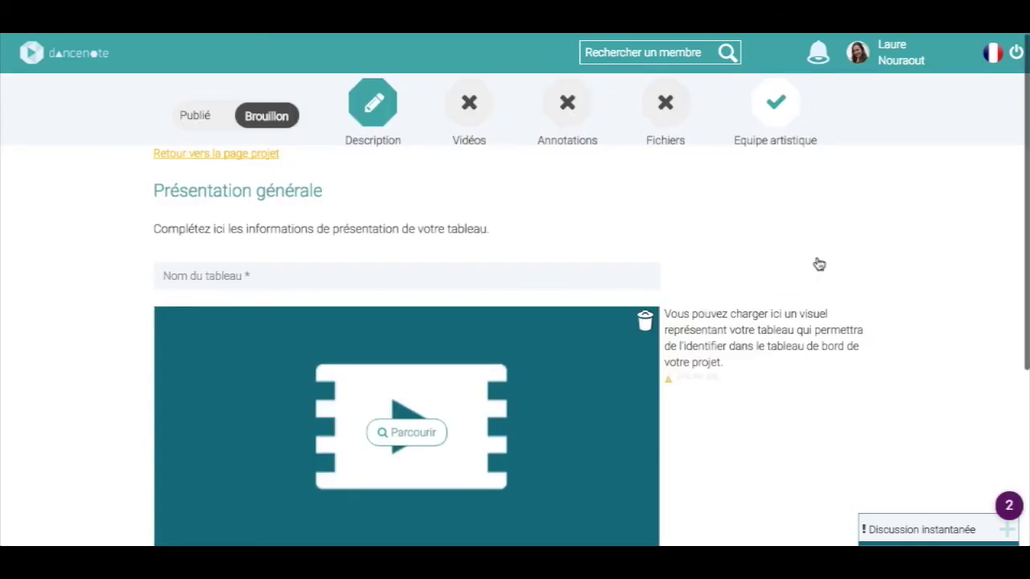
{"action": "left_click", "coordinate": [222, 279]}
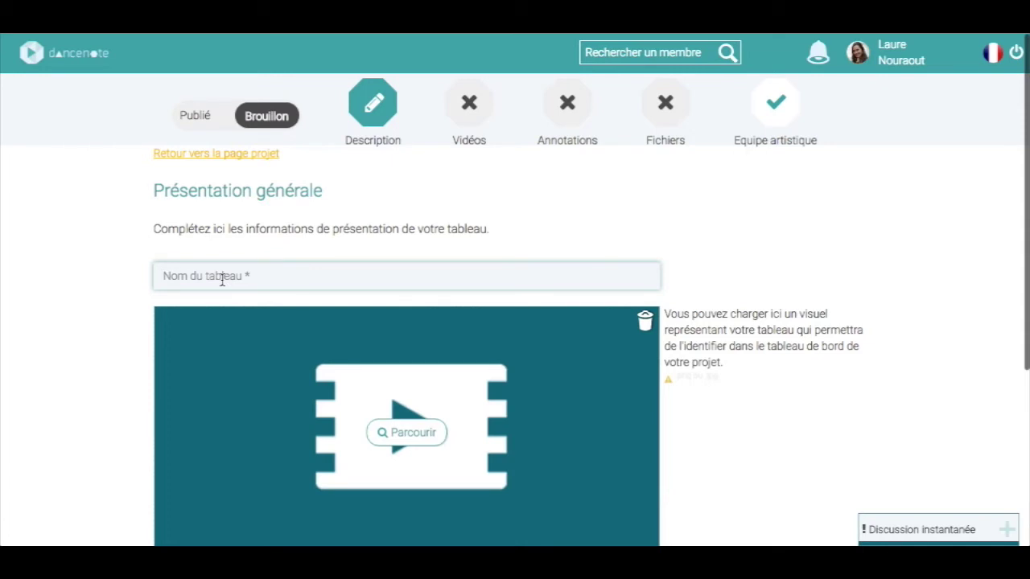
{"action": "type", "text": "Re"}
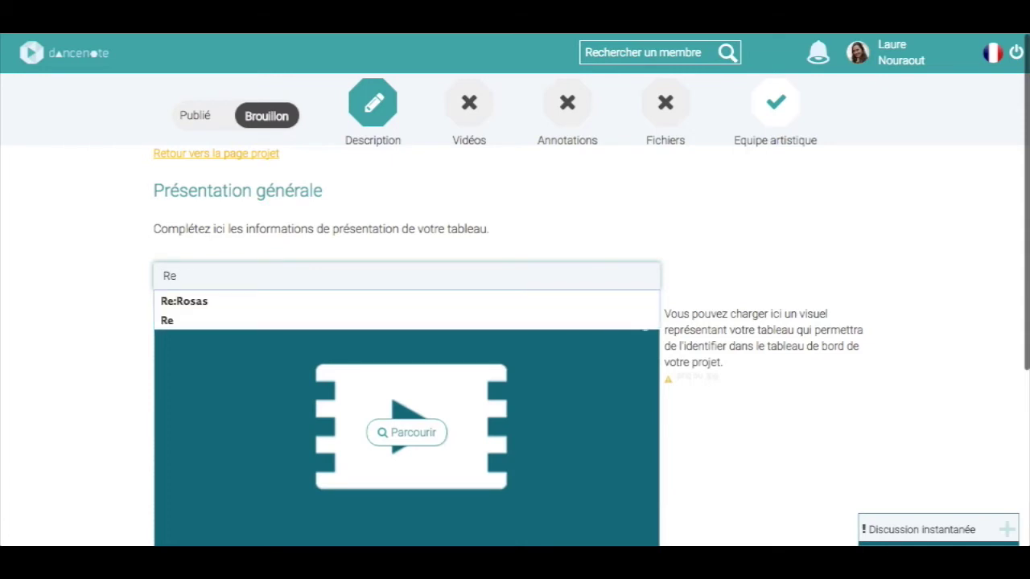
{"action": "type", "text": ":Rosas"}
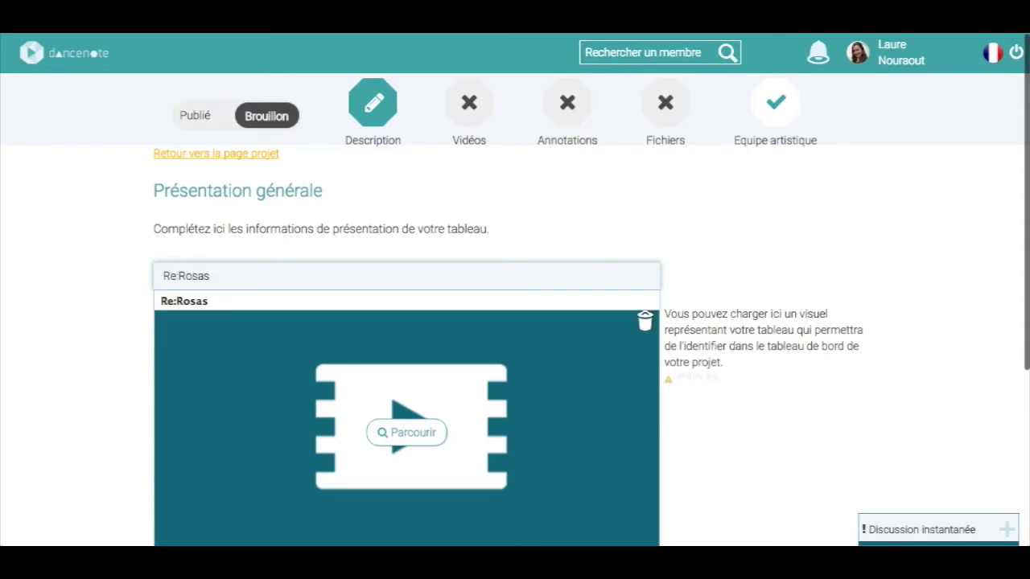
Step: Upload Rosas Image.jpg as the tableau visual, cropped from its upper edge at full image width, and validate the tableau description
{"action": "left_click", "coordinate": [414, 435]}
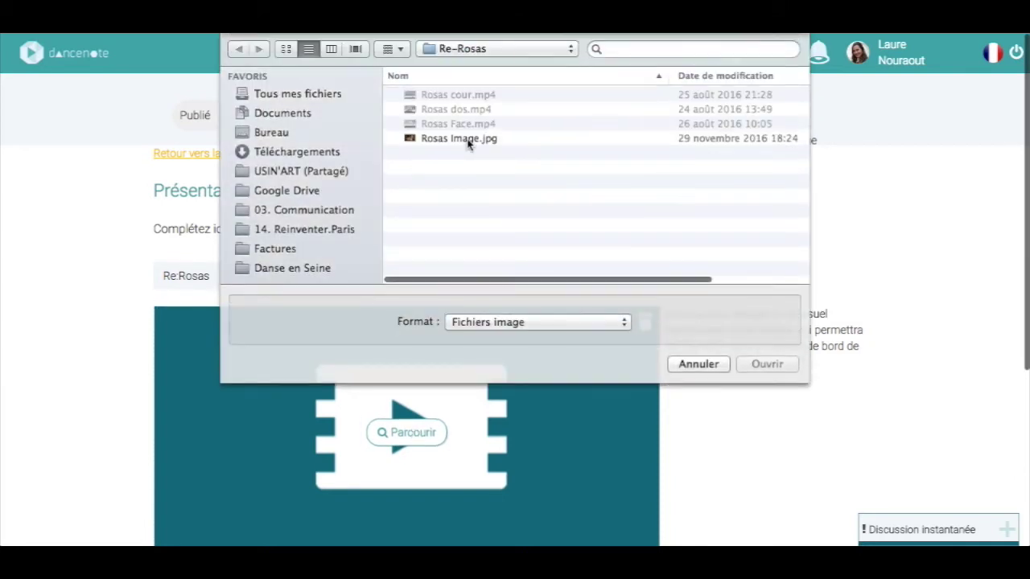
{"action": "left_click", "coordinate": [467, 140]}
{"action": "left_click", "coordinate": [778, 366]}
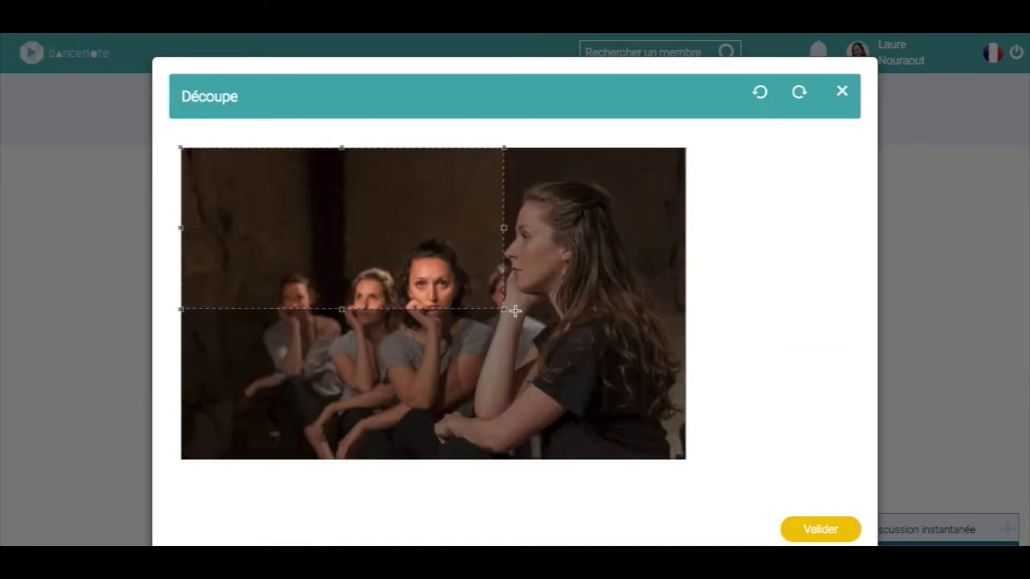
{"action": "left_click_drag", "start_coordinate": [515, 310], "coordinate": [645, 417]}
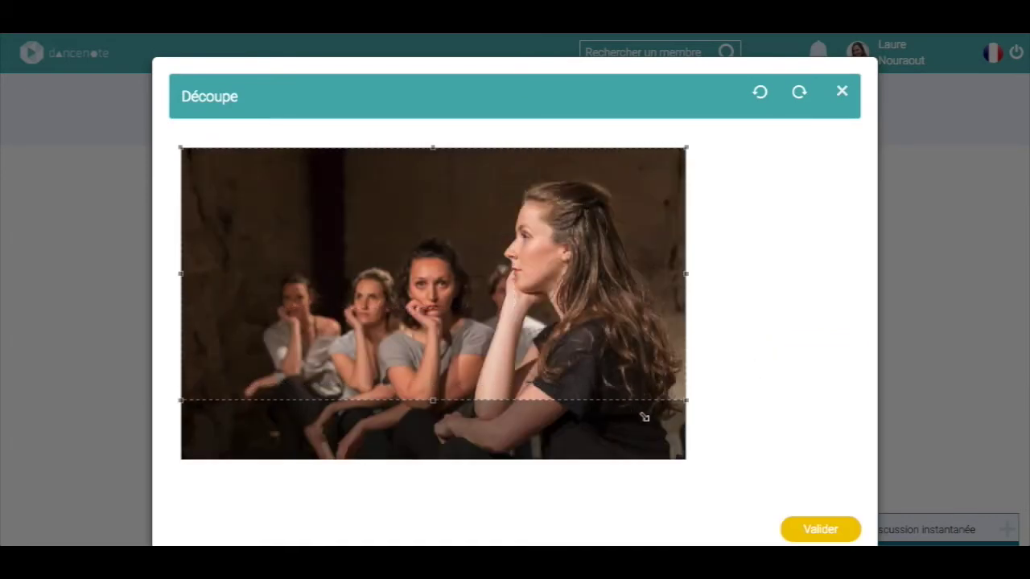
{"action": "left_click", "coordinate": [822, 528]}
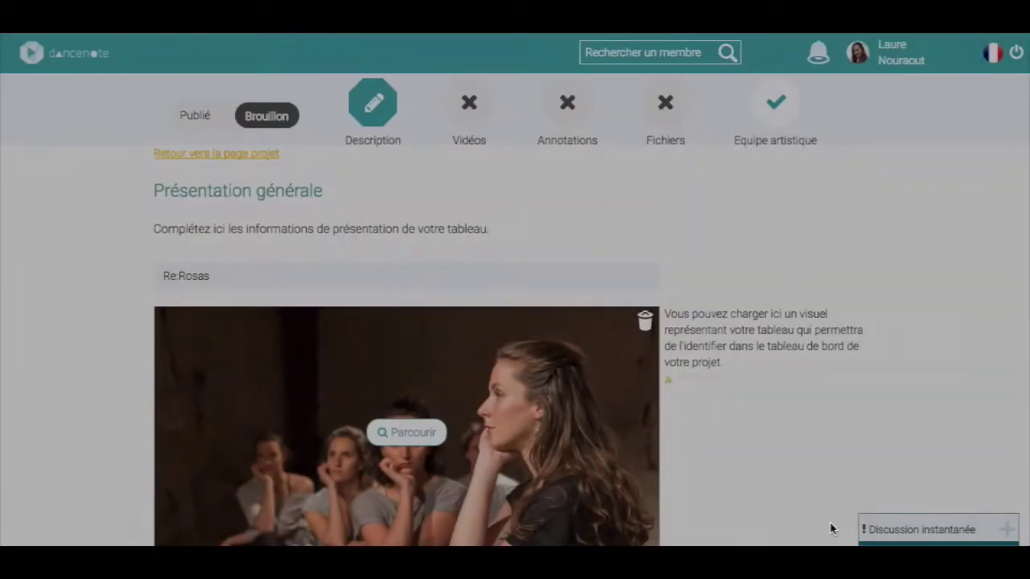
{"action": "scroll", "coordinate": [933, 363], "scroll_direction": "down", "scroll_amount": 3}
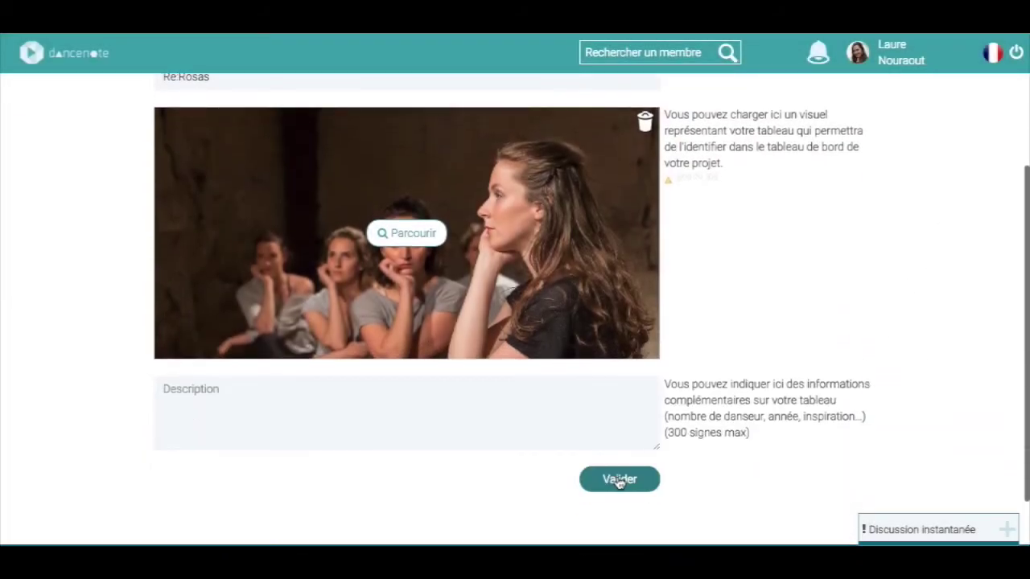
{"action": "left_click", "coordinate": [619, 480]}
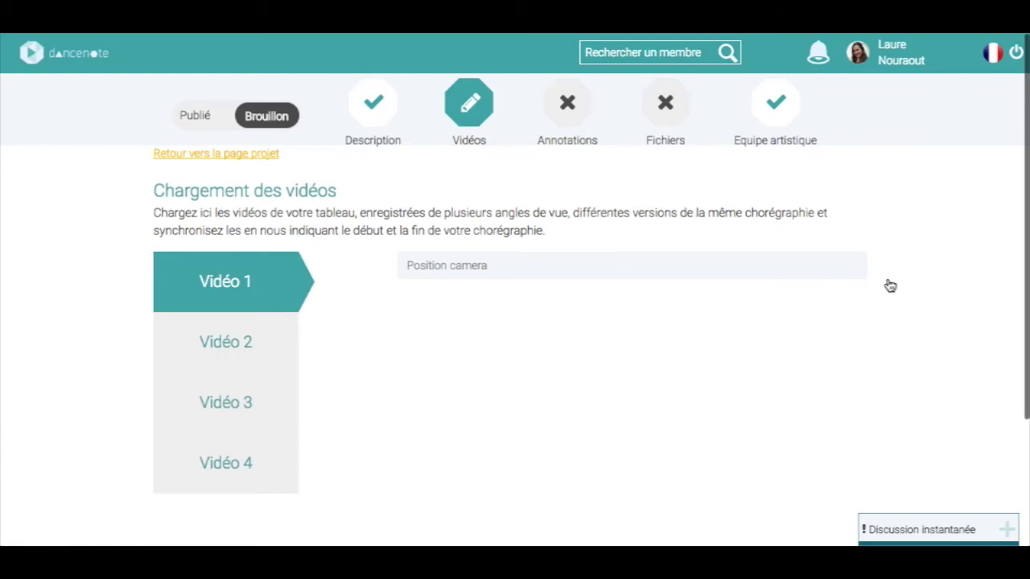
Step: Set the camera position of Vidéo 1 to "Face" and upload Rosas Face.mp4 for it
{"action": "left_click", "coordinate": [536, 265]}
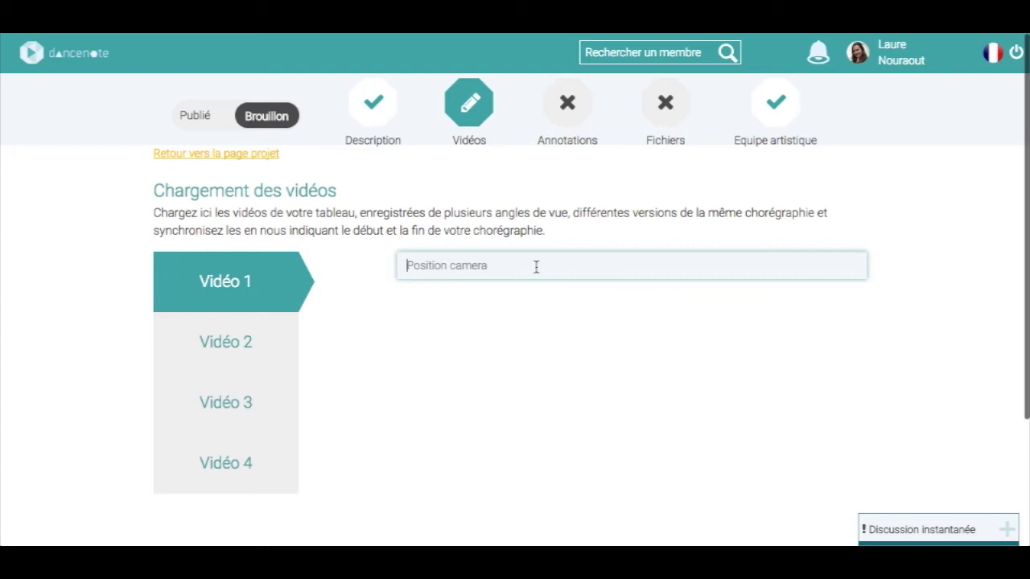
{"action": "type", "text": "Face"}
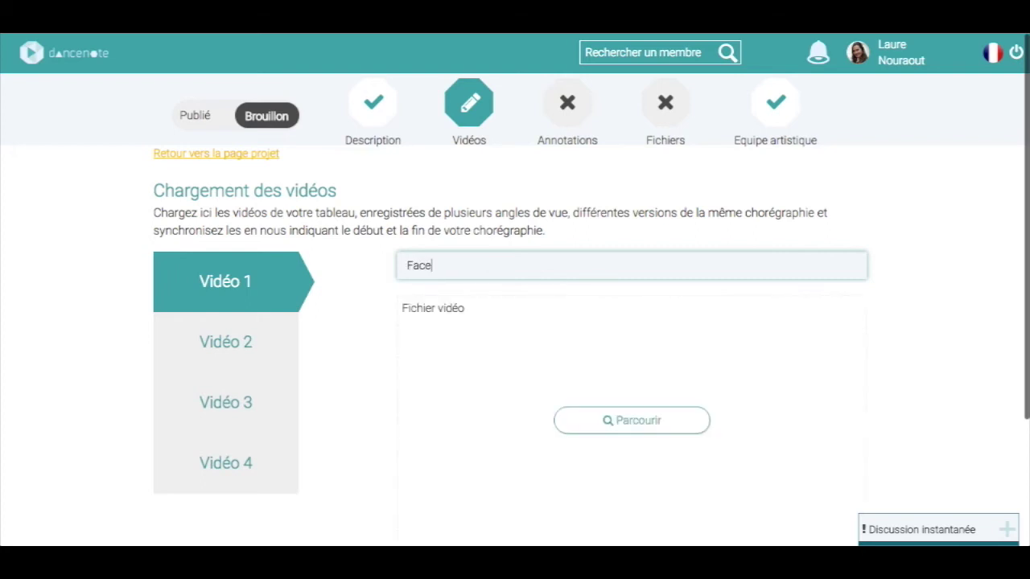
{"action": "left_click", "coordinate": [647, 424]}
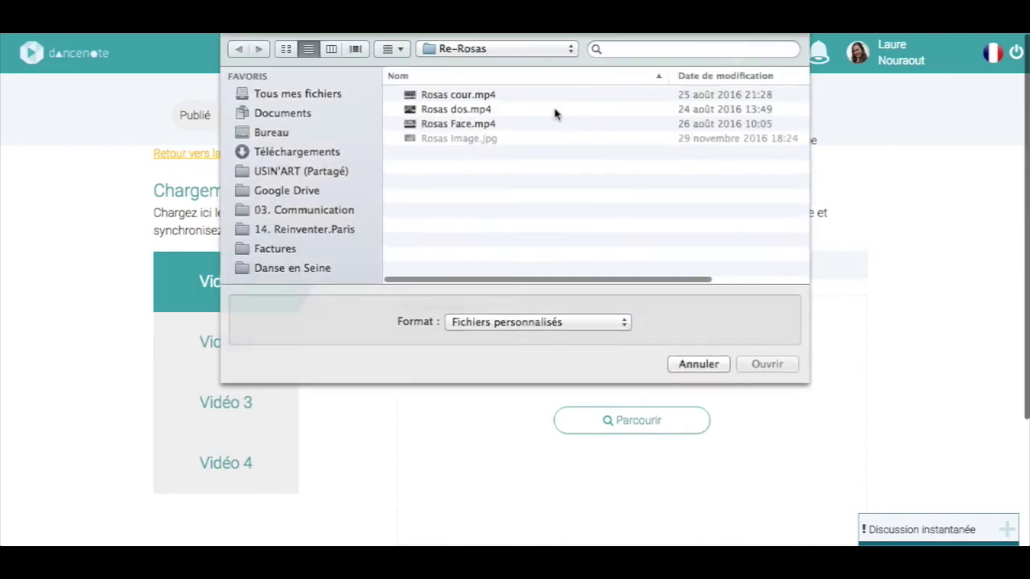
{"action": "left_click", "coordinate": [480, 123]}
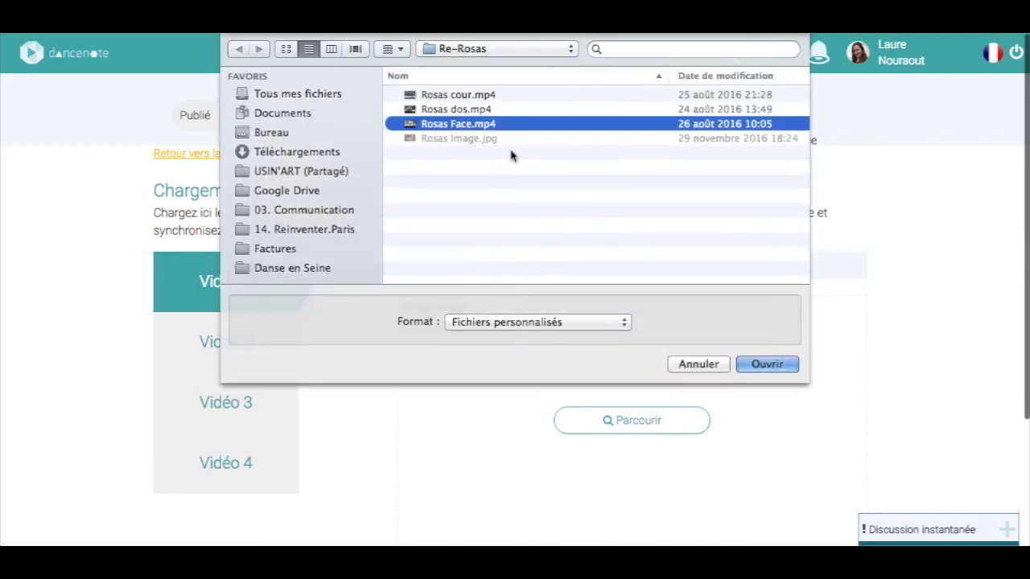
{"action": "left_click", "coordinate": [767, 365]}
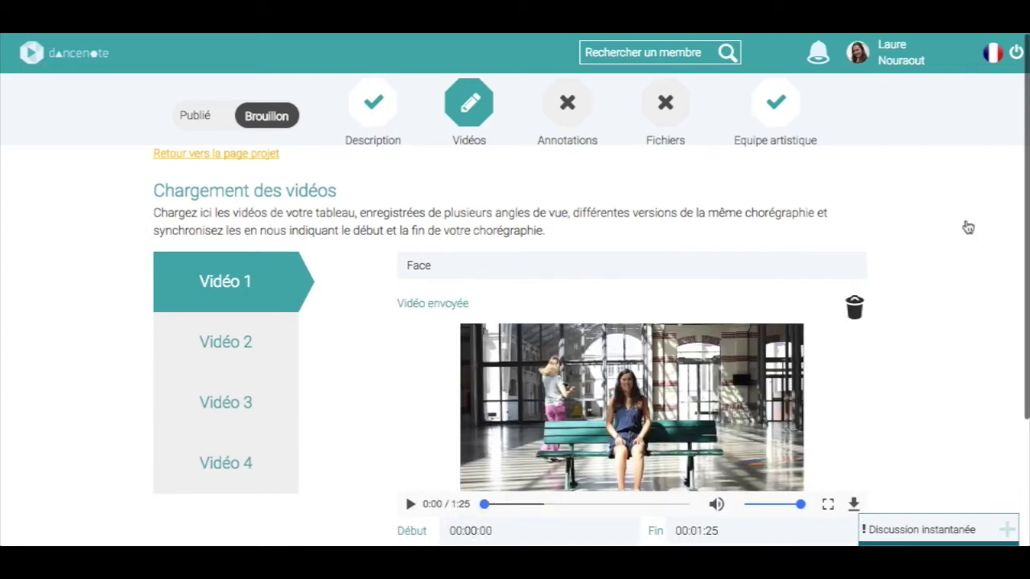
Step: Set the start (Début) of the Face video to 00:00:12 by playing it up to the beginning of the choreography
{"action": "scroll", "coordinate": [967, 227], "scroll_direction": "down", "scroll_amount": 2}
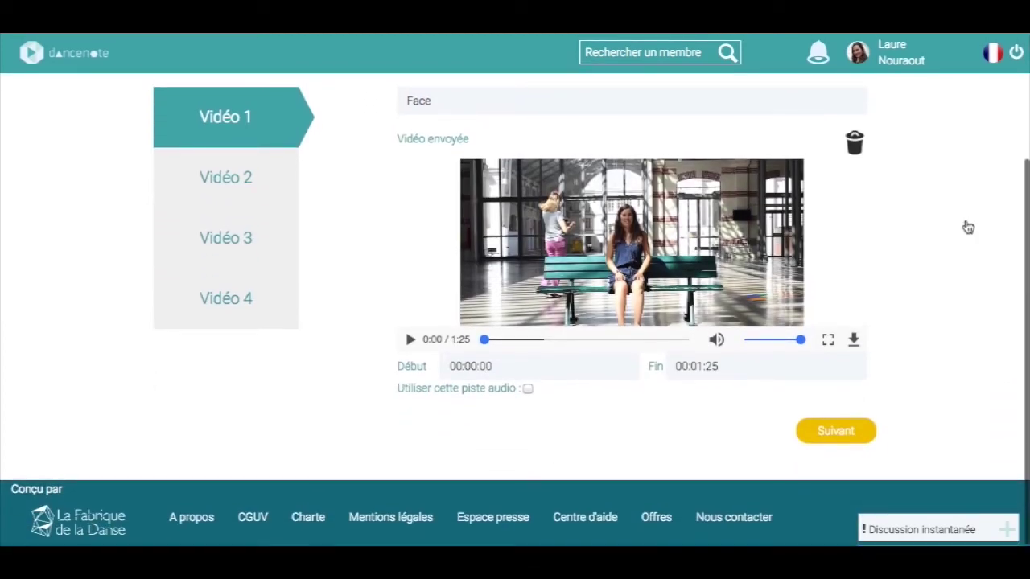
{"action": "left_click", "coordinate": [485, 368]}
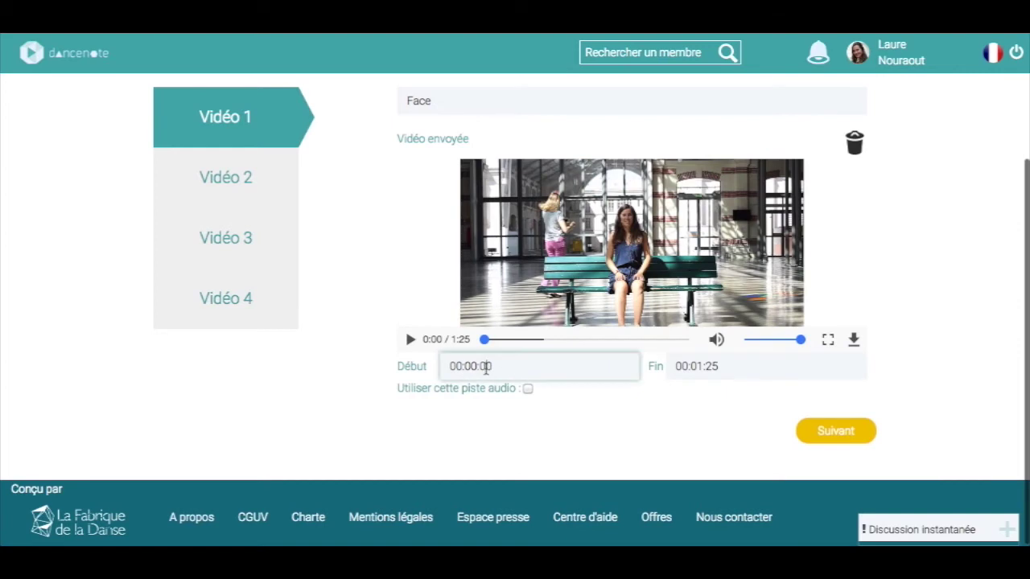
{"action": "left_click_drag", "start_coordinate": [485, 342], "coordinate": [500, 342]}
{"action": "left_click", "coordinate": [410, 340]}
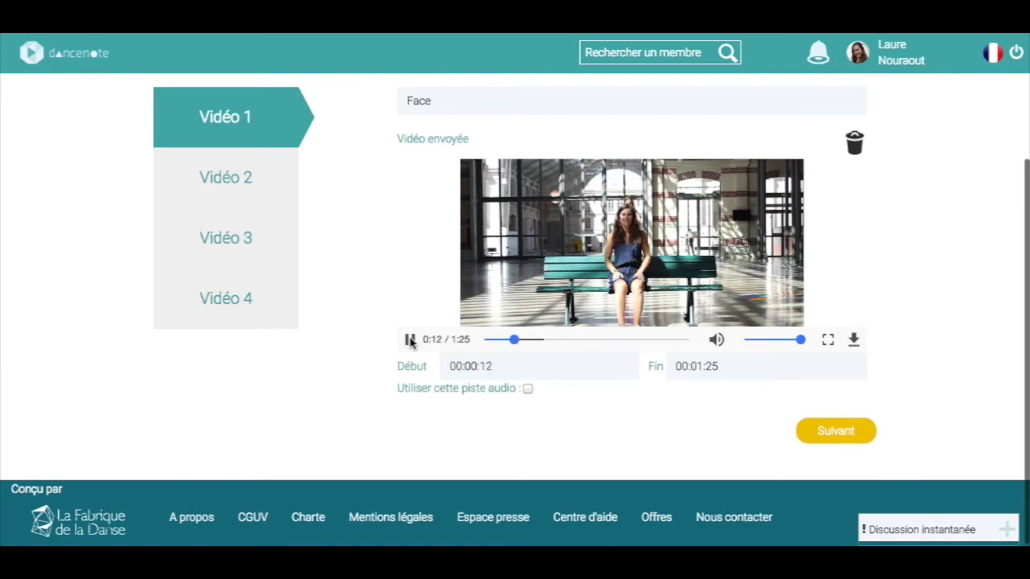
{"action": "left_click", "coordinate": [410, 340]}
Step: Set the end (Fin) of the Face video to 00:01:21 by playing it up to the end of the choreography
{"action": "left_click", "coordinate": [714, 366]}
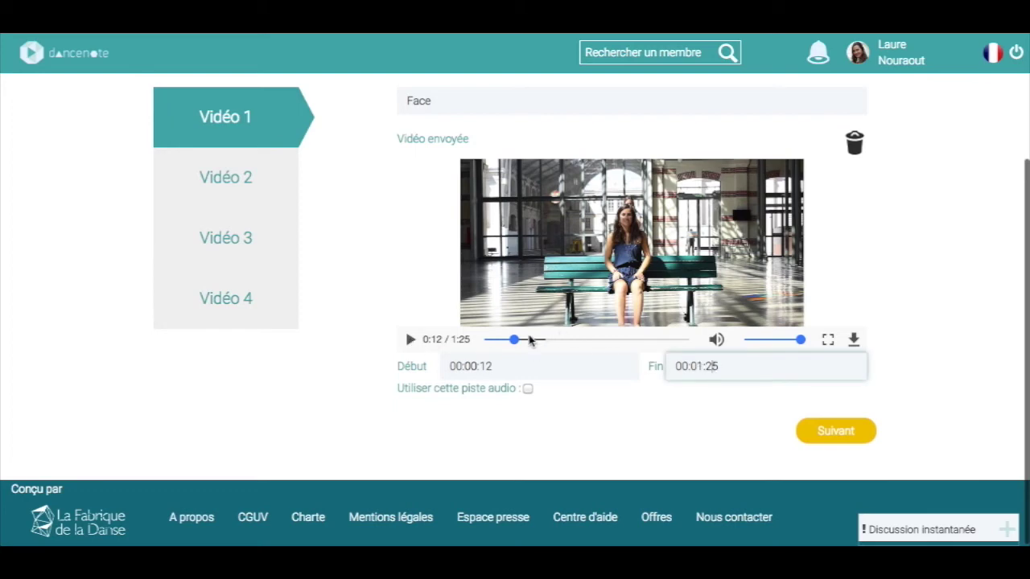
{"action": "left_click_drag", "start_coordinate": [514, 340], "coordinate": [662, 348]}
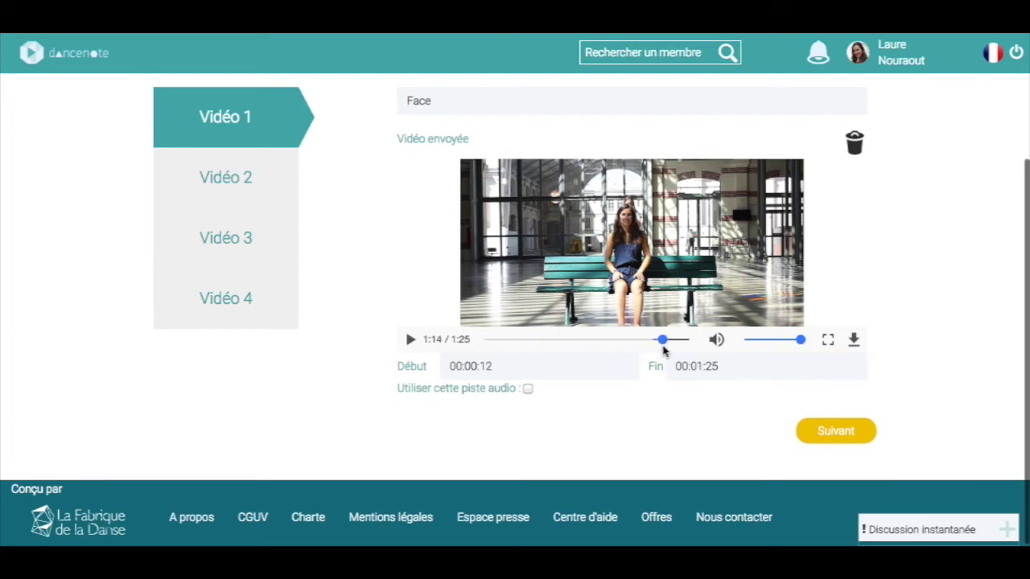
{"action": "left_click", "coordinate": [409, 340]}
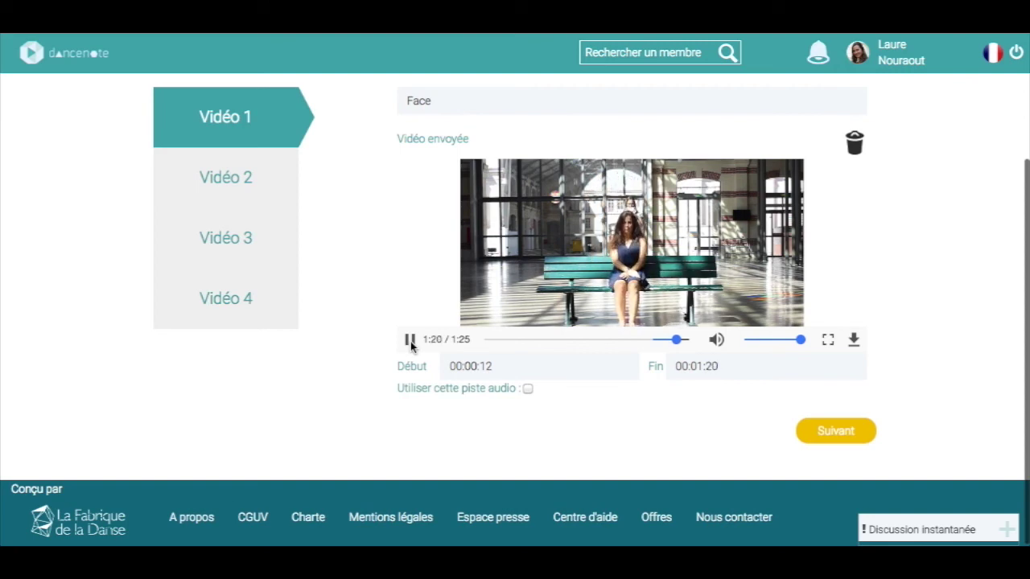
{"action": "left_click", "coordinate": [409, 339]}
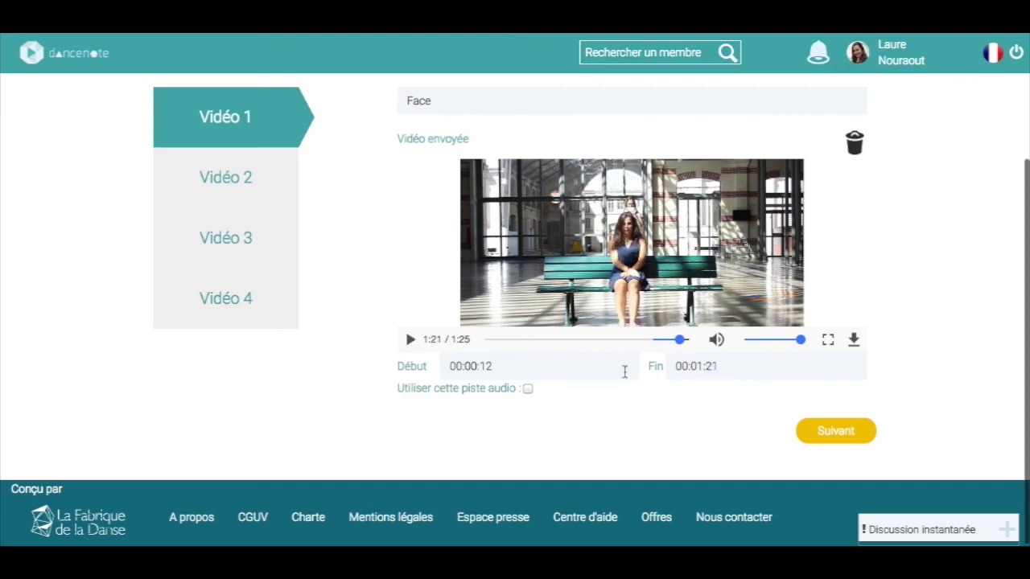
{"action": "left_click", "coordinate": [829, 430]}
Step: Set the camera position of Vidéo 2 to "Dos" and upload Rosas dos.mp4 for it
{"action": "left_click", "coordinate": [256, 184]}
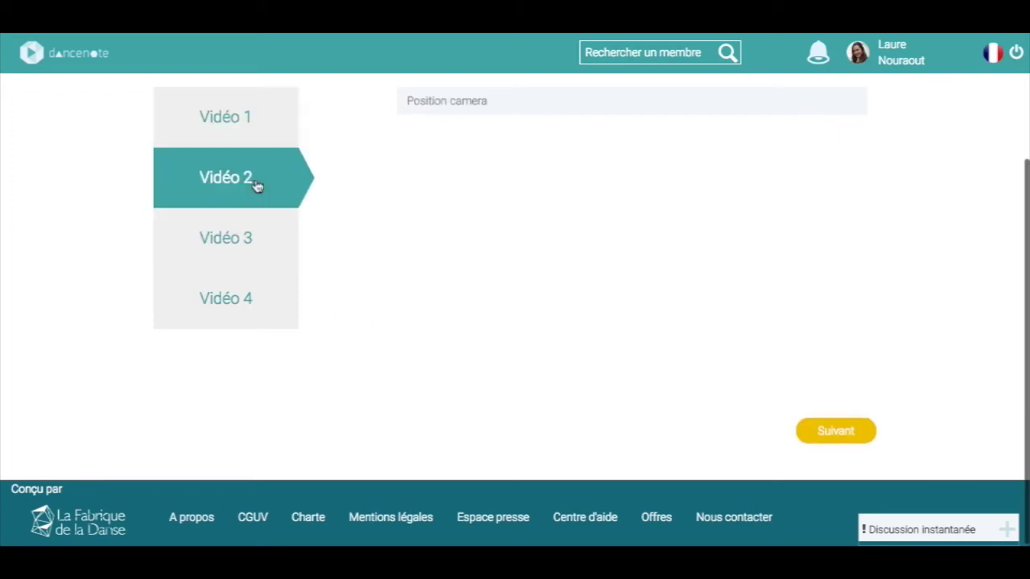
{"action": "left_click", "coordinate": [457, 97]}
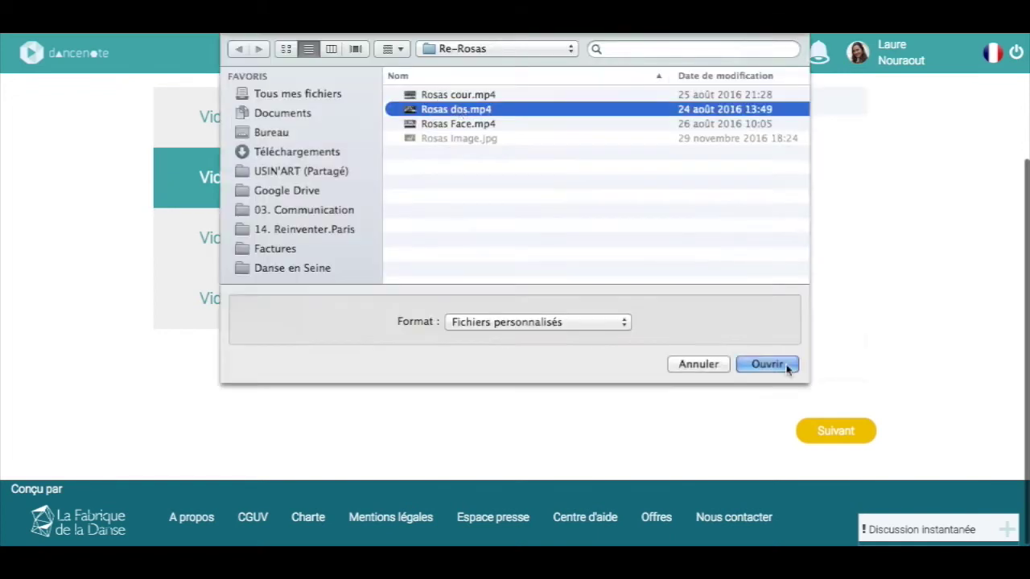
{"action": "left_click", "coordinate": [785, 364]}
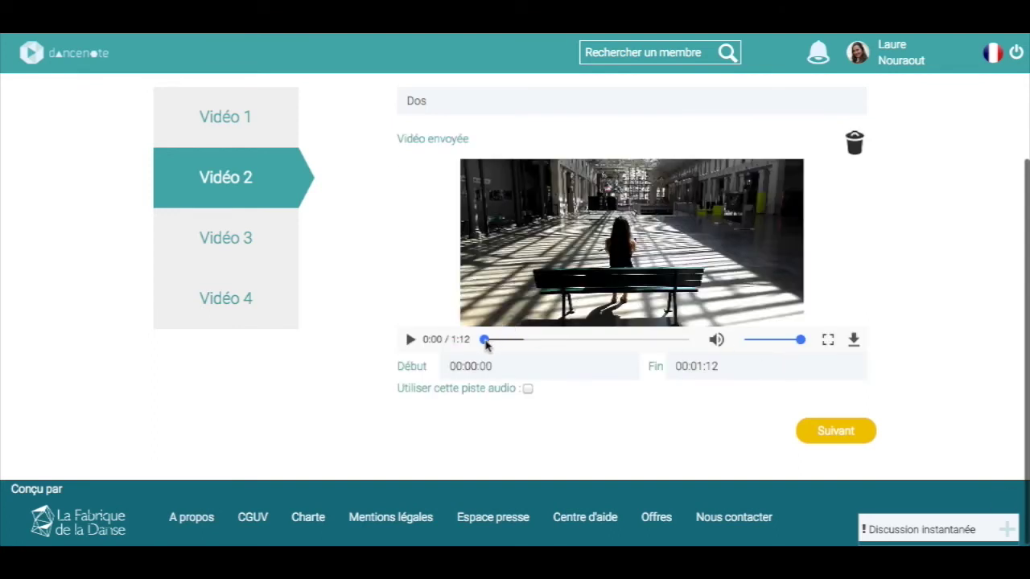
Step: Synchronize the Dos video with its start at 00:00:01 and its end at 00:01:09
{"action": "left_click_drag", "start_coordinate": [485, 340], "coordinate": [662, 343]}
{"action": "left_click", "coordinate": [413, 341]}
{"action": "left_click", "coordinate": [413, 341]}
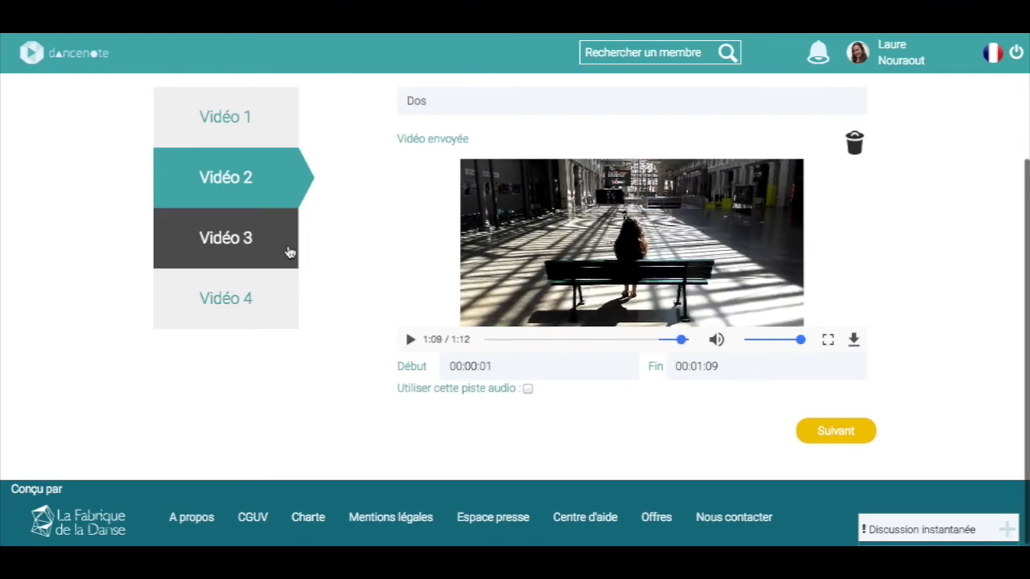
Step: Set the camera position of Vidéo 3 to "Cour" and upload Rosas cour.mp4 for it
{"action": "left_click", "coordinate": [268, 246]}
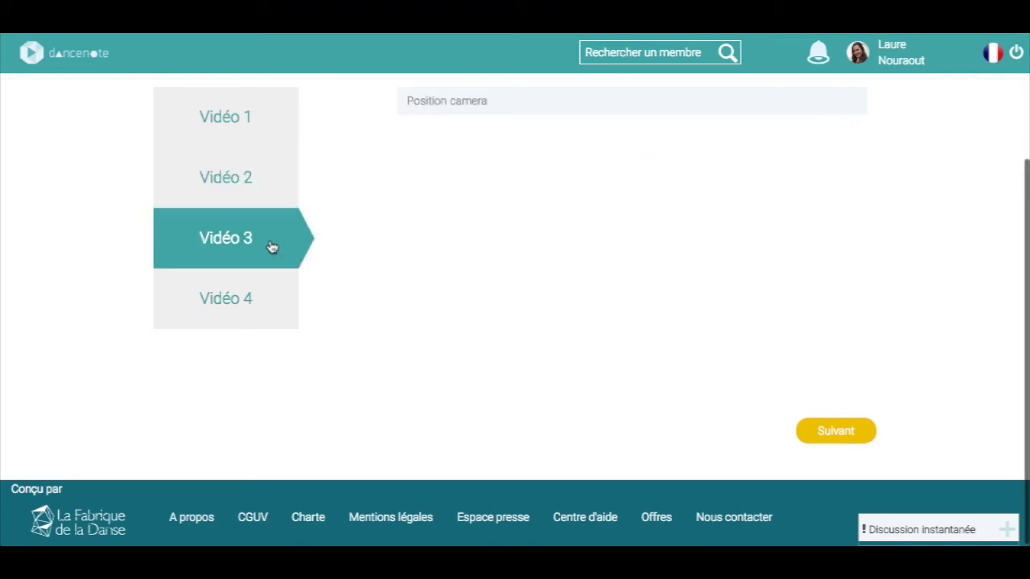
{"action": "left_click", "coordinate": [465, 92]}
{"action": "type", "text": "Cour"}
{"action": "left_click", "coordinate": [605, 263]}
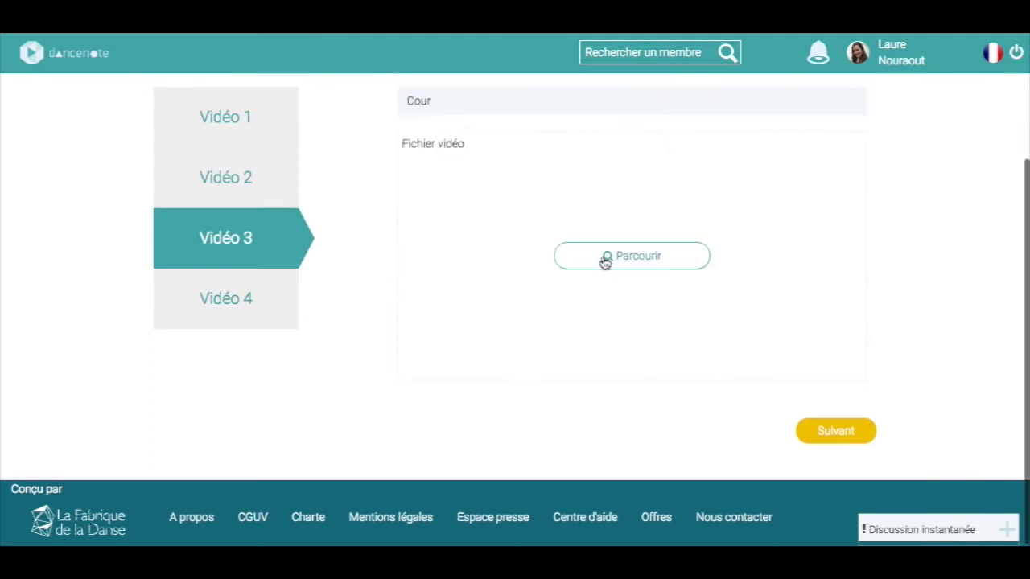
{"action": "key", "text": "Return"}
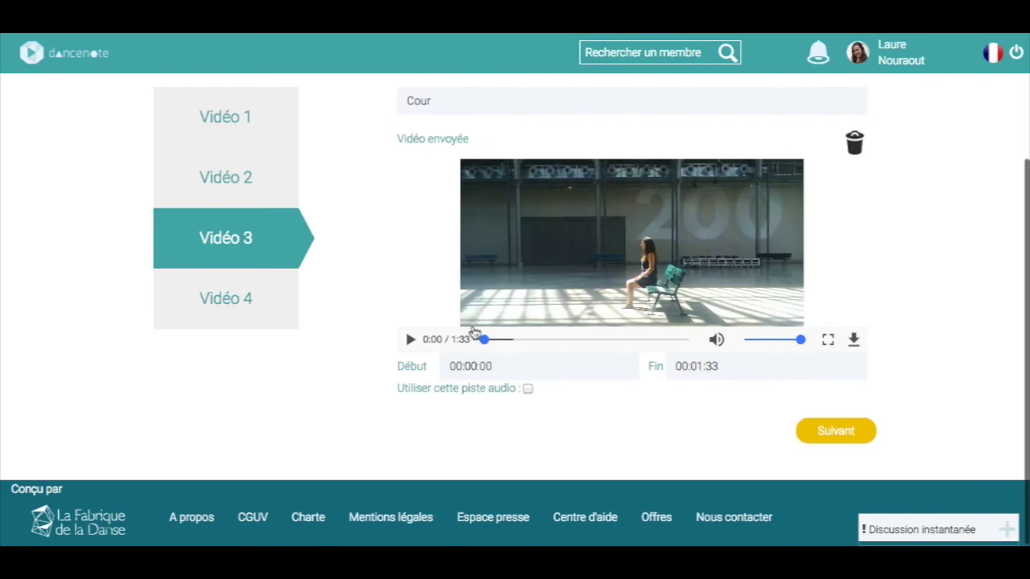
Step: Synchronize the Cour video with its start at 00:00:18 and end at 00:01:27, and continue to the tableau's annotations
{"action": "left_click", "coordinate": [410, 340]}
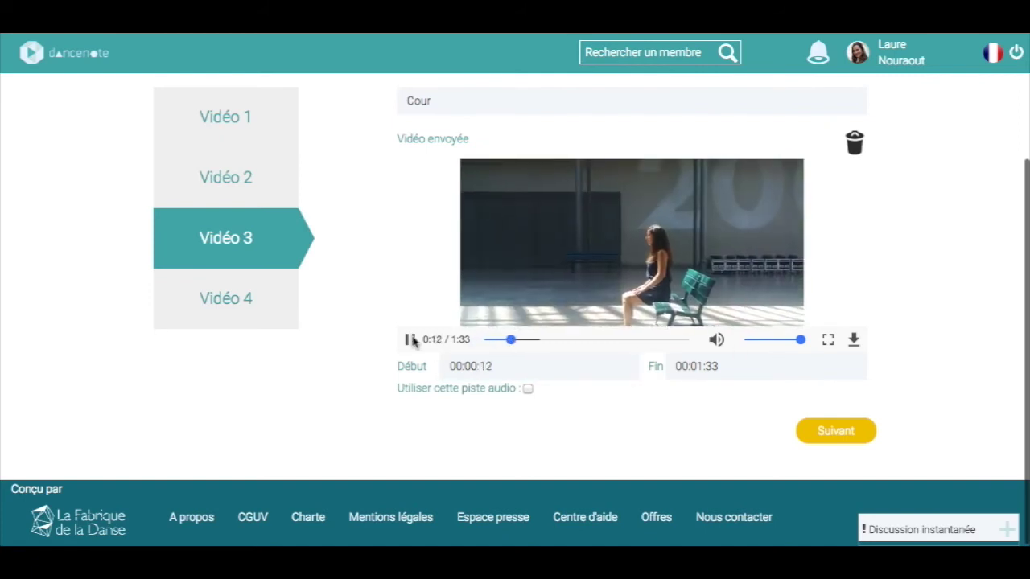
{"action": "left_click", "coordinate": [411, 340]}
{"action": "left_click_drag", "start_coordinate": [524, 341], "coordinate": [655, 344]}
{"action": "left_click", "coordinate": [410, 339]}
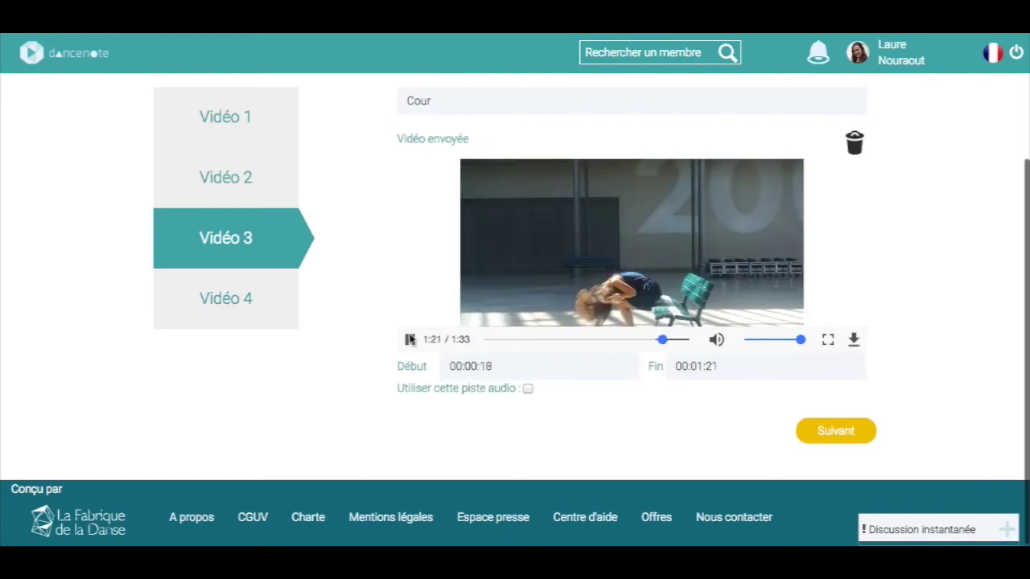
{"action": "left_click", "coordinate": [411, 339]}
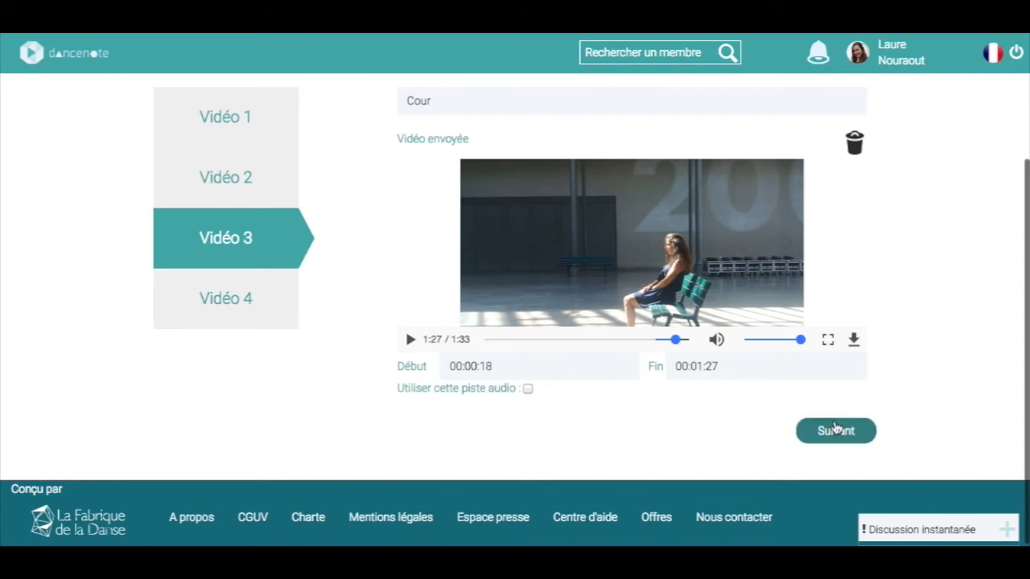
{"action": "left_click", "coordinate": [827, 429]}
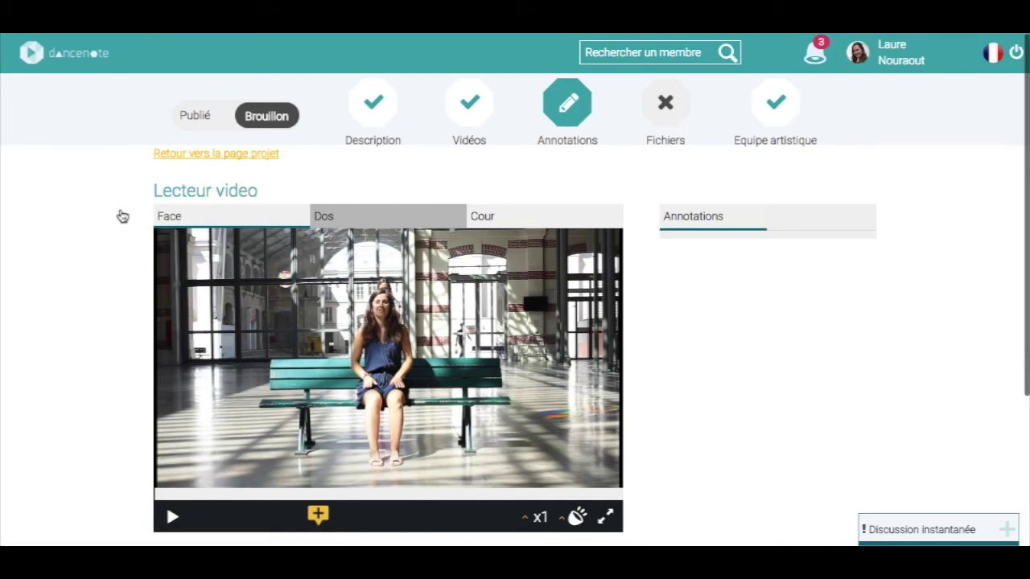
Step: Position the Face video at 00:00:05 in the annotation player and pause it there
{"action": "scroll", "coordinate": [122, 215], "scroll_direction": "down", "scroll_amount": 2}
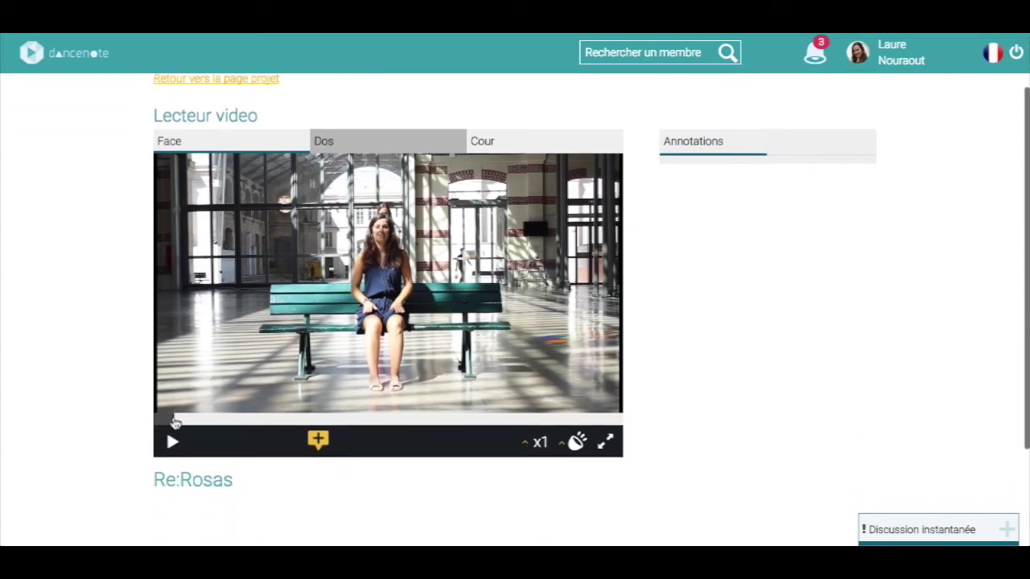
{"action": "left_click", "coordinate": [196, 420]}
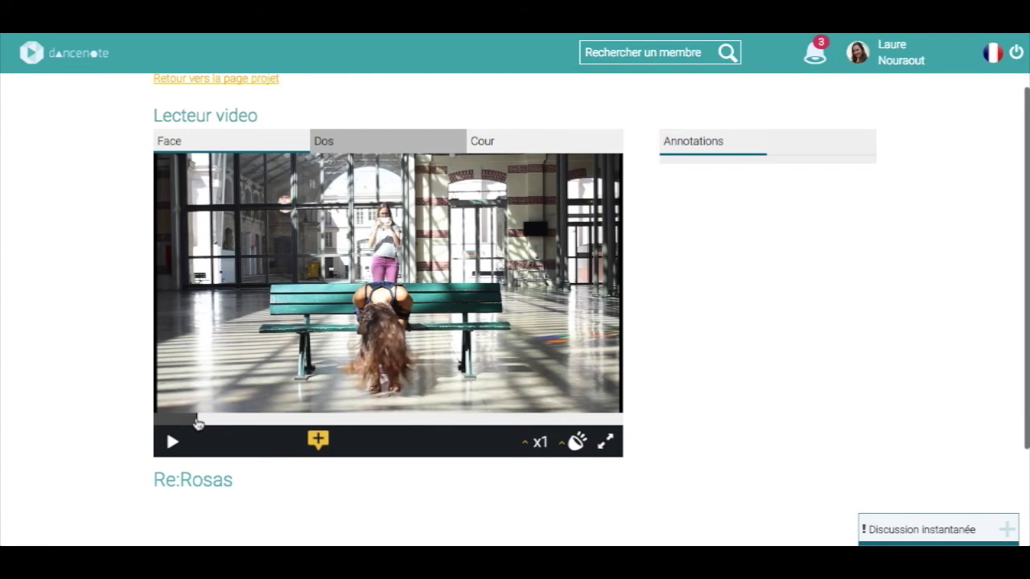
{"action": "left_click", "coordinate": [182, 420]}
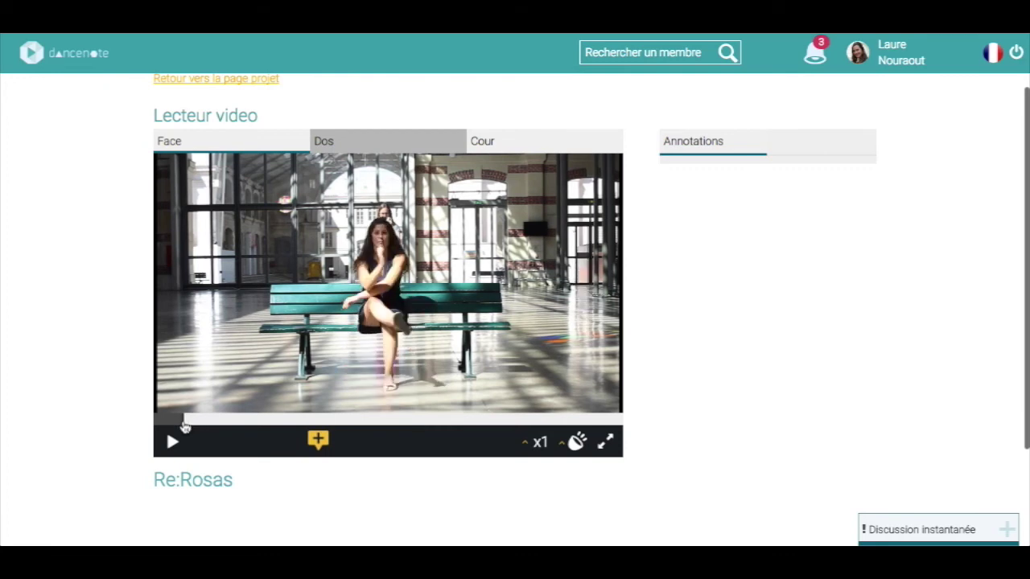
{"action": "left_click", "coordinate": [174, 447]}
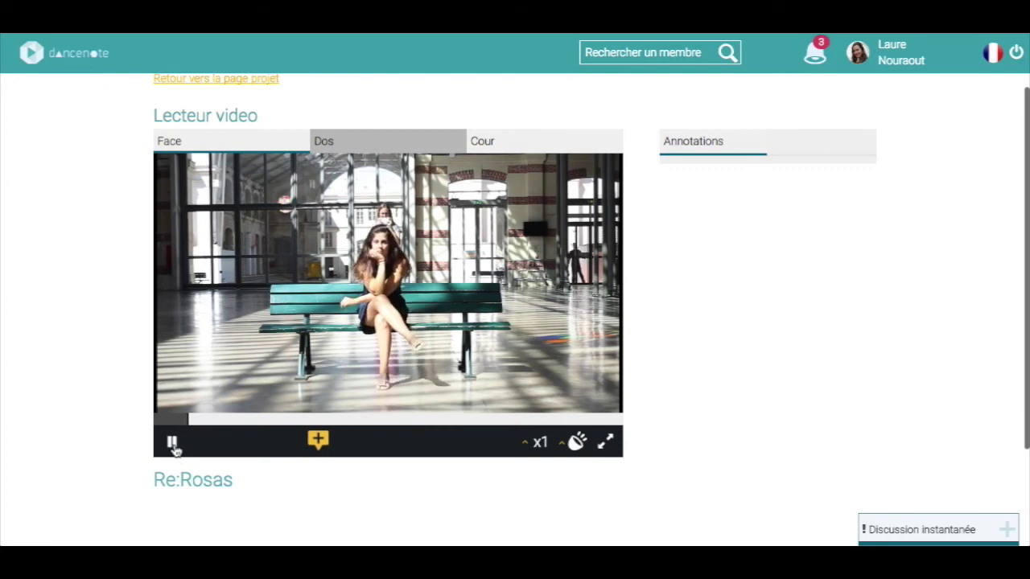
{"action": "left_click", "coordinate": [173, 444]}
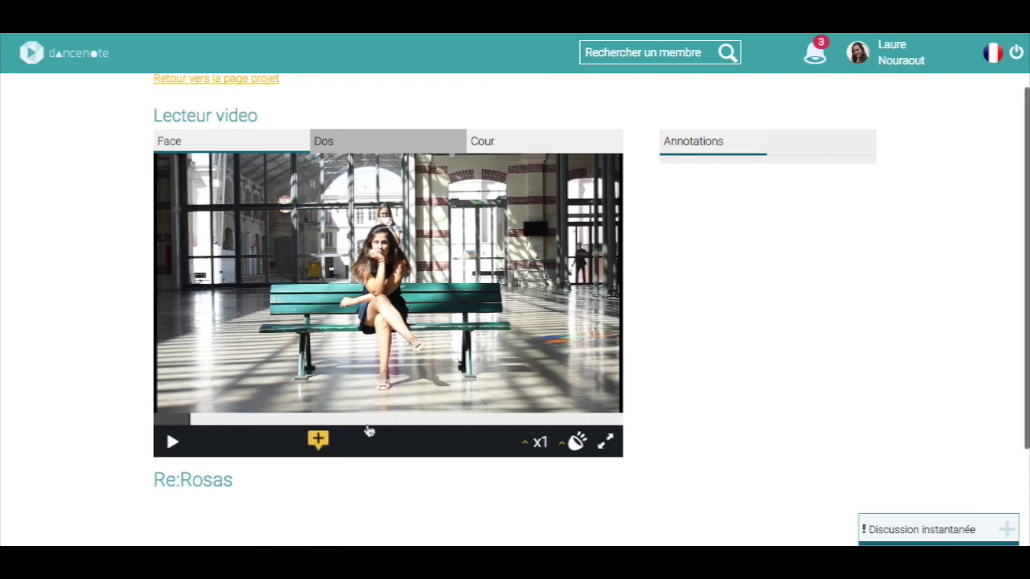
Step: Add a text annotation reading "Cet accent a toujours lieu au compte 4" from 00:00:05 to 00:00:10
{"action": "left_click", "coordinate": [319, 440]}
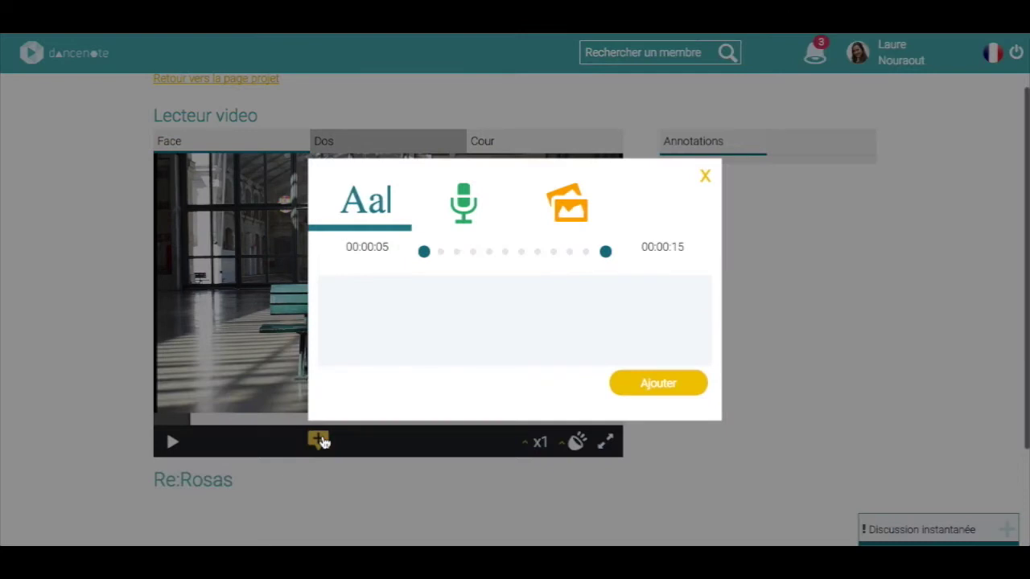
{"action": "left_click", "coordinate": [474, 299]}
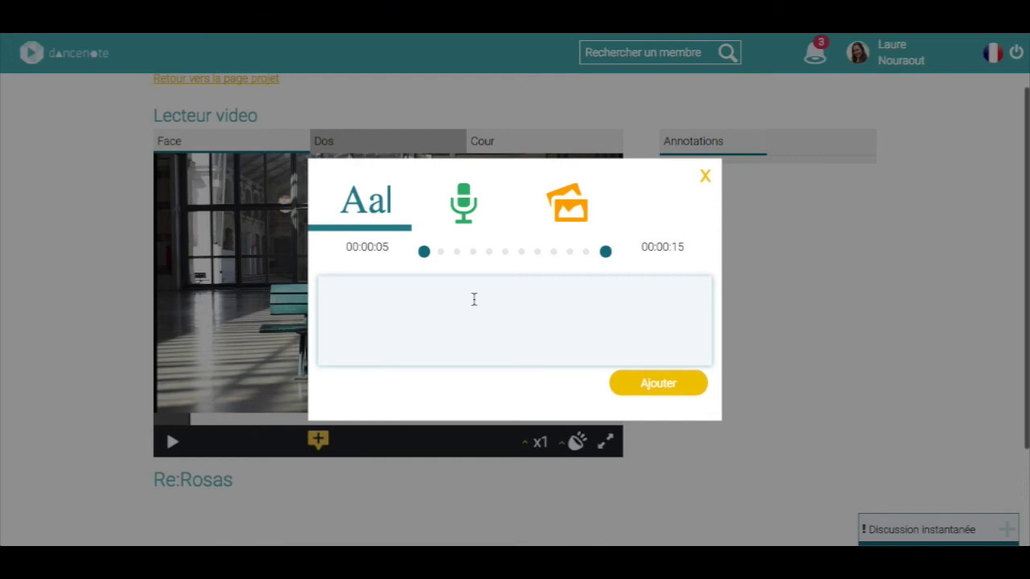
{"action": "type", "text": "Cet accent a toujours lieu au compte 4"}
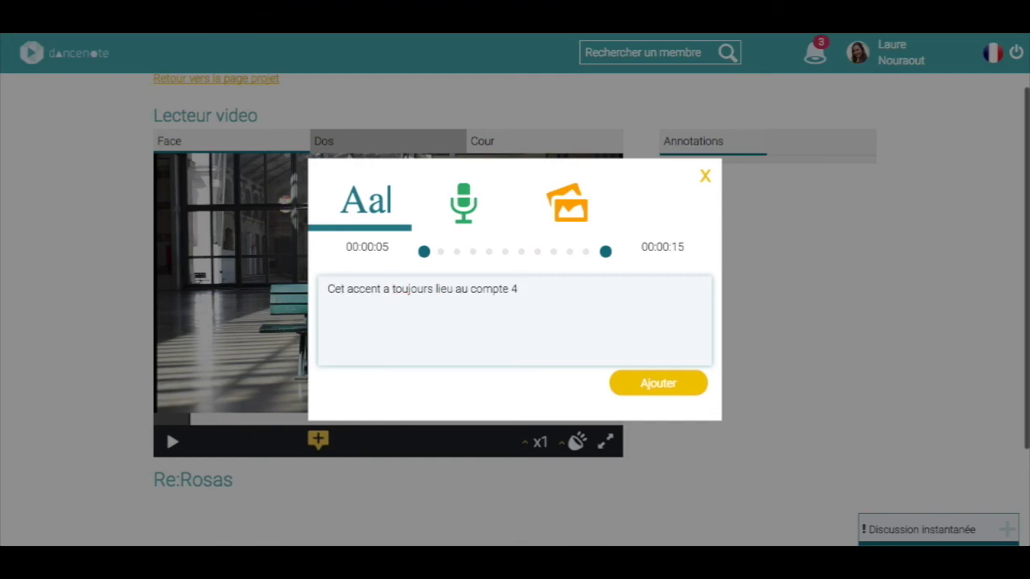
{"action": "left_click", "coordinate": [653, 384]}
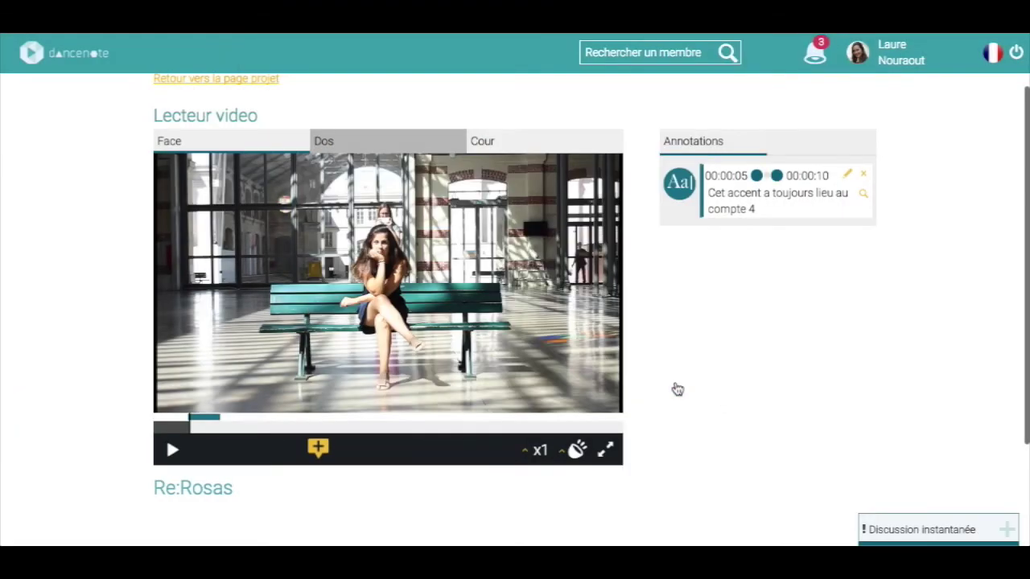
{"action": "scroll", "coordinate": [677, 389], "scroll_direction": "up", "scroll_amount": 1}
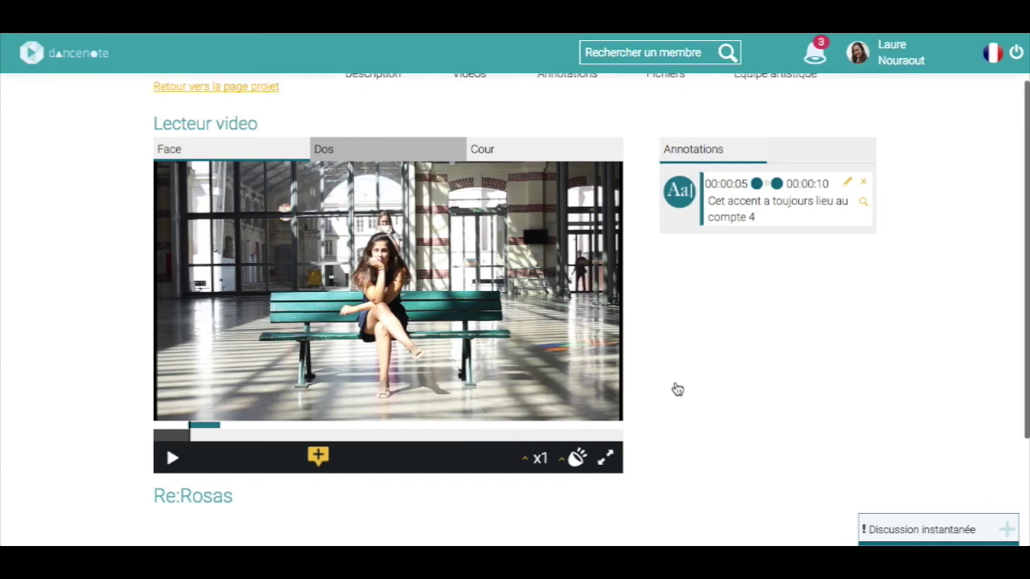
{"action": "scroll", "coordinate": [677, 389], "scroll_direction": "up", "scroll_amount": 1}
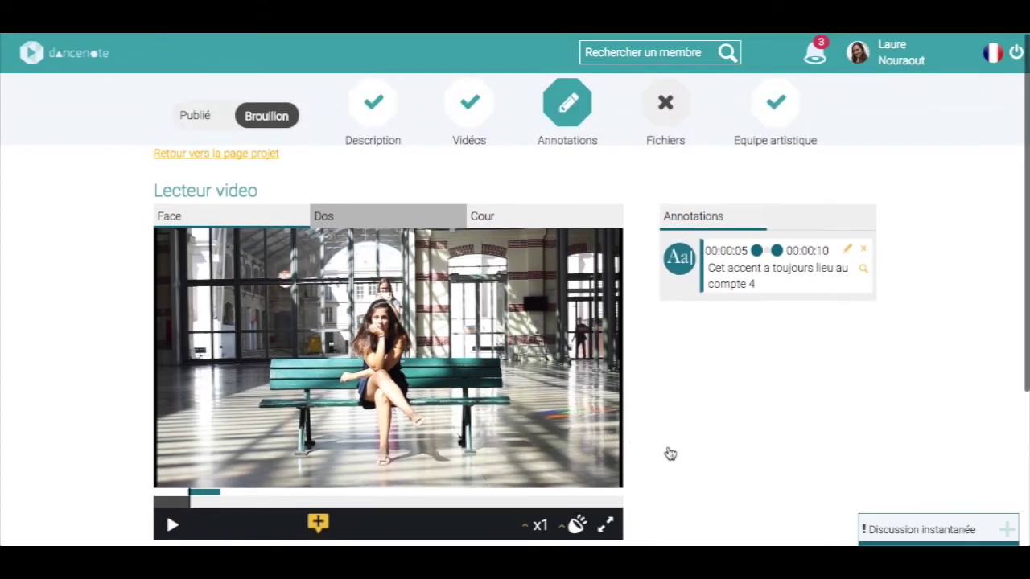
{"action": "scroll", "coordinate": [670, 454], "scroll_direction": "down", "scroll_amount": 2}
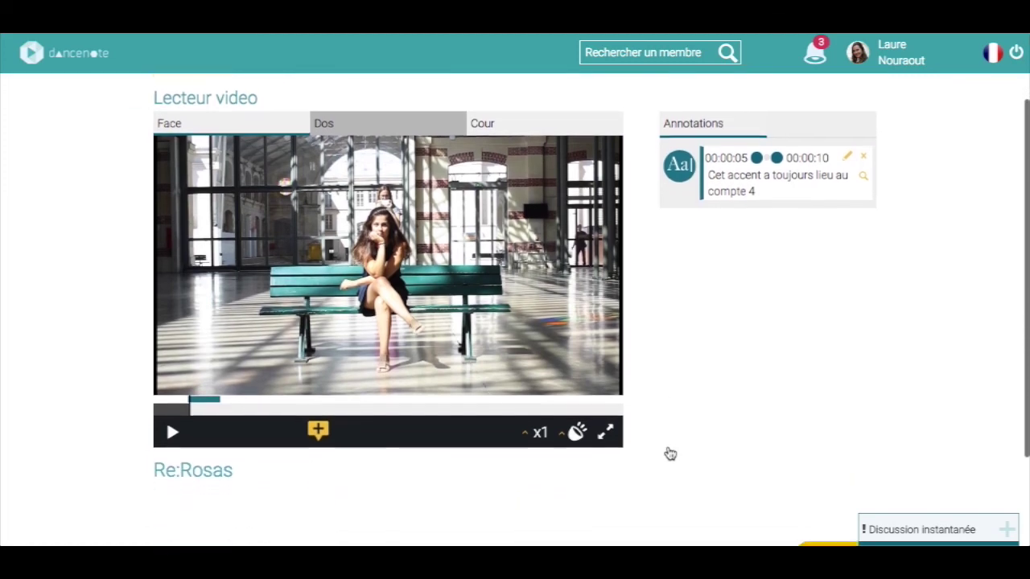
Step: Finish the annotations stage and skip the associated files without adding any, continuing to the tableau's Equipe artistique stage
{"action": "scroll", "coordinate": [670, 454], "scroll_direction": "down", "scroll_amount": 2}
{"action": "scroll", "coordinate": [670, 453], "scroll_direction": "up", "scroll_amount": 2}
{"action": "scroll", "coordinate": [670, 454], "scroll_direction": "down", "scroll_amount": 2}
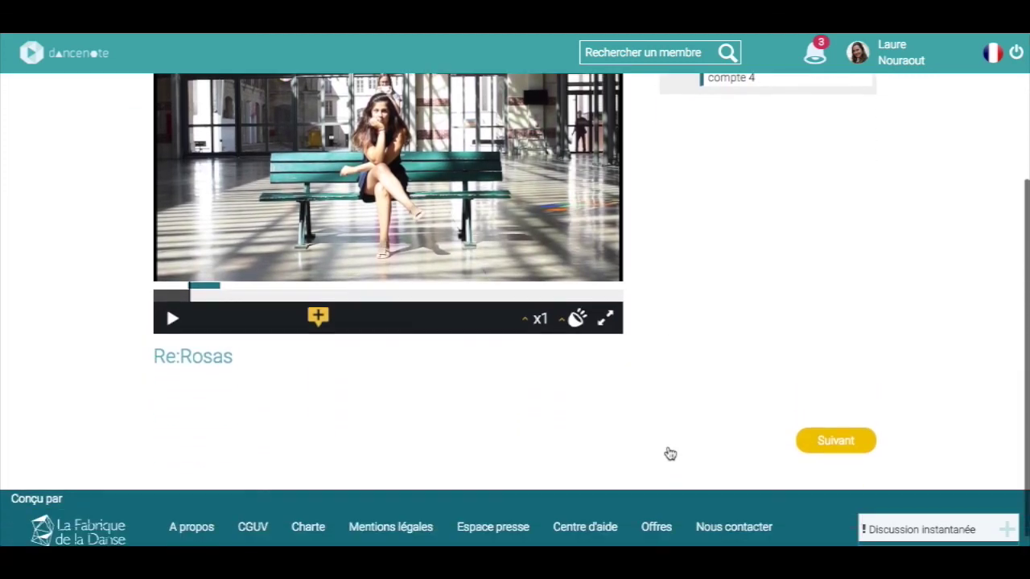
{"action": "left_click", "coordinate": [861, 447]}
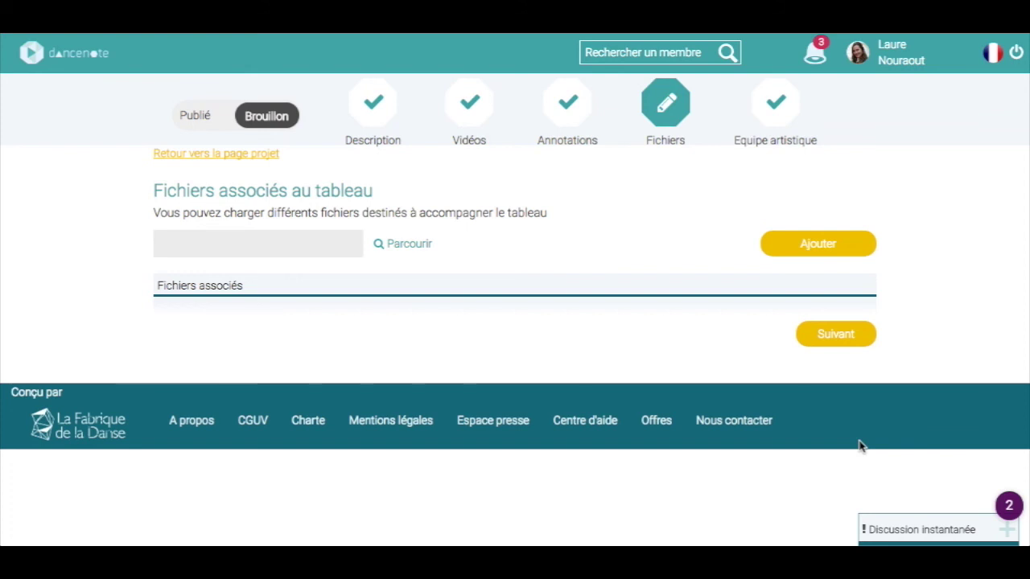
{"action": "left_click", "coordinate": [855, 340]}
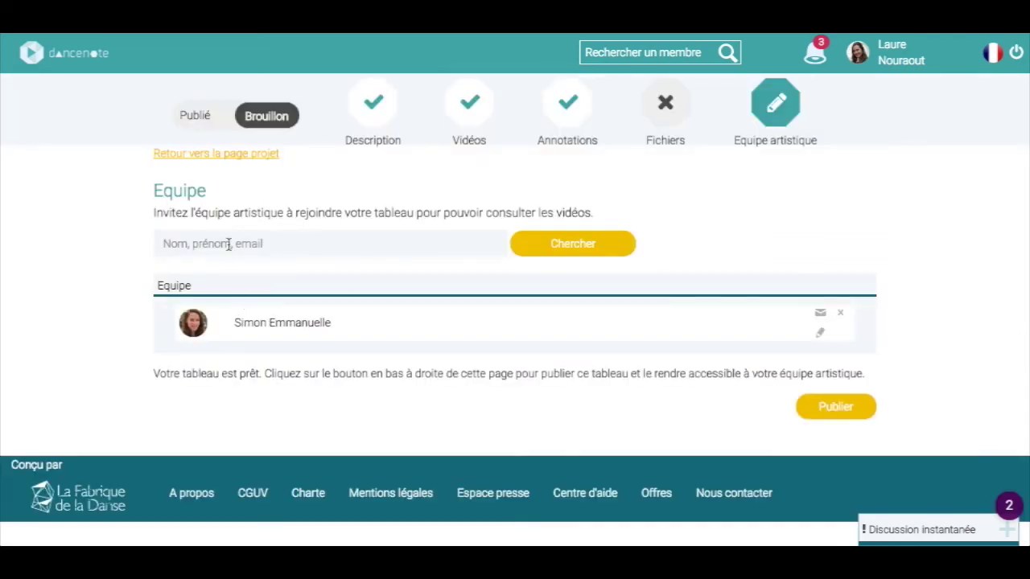
Step: Search for a member by first name, add the first match to the tableau's team as Invité, and publish the tableau
{"action": "left_click", "coordinate": [229, 244]}
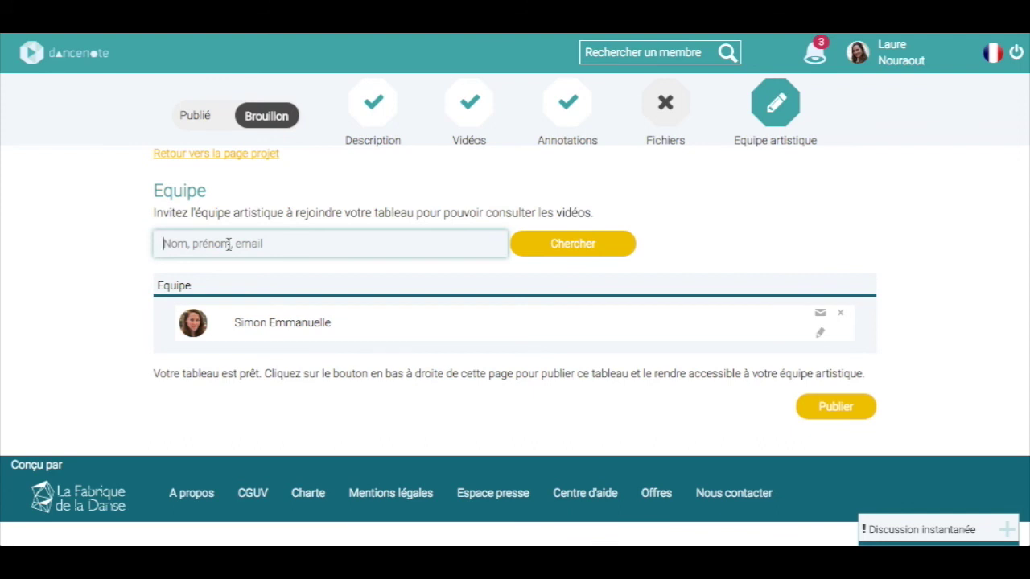
{"action": "type", "text": "lucie"}
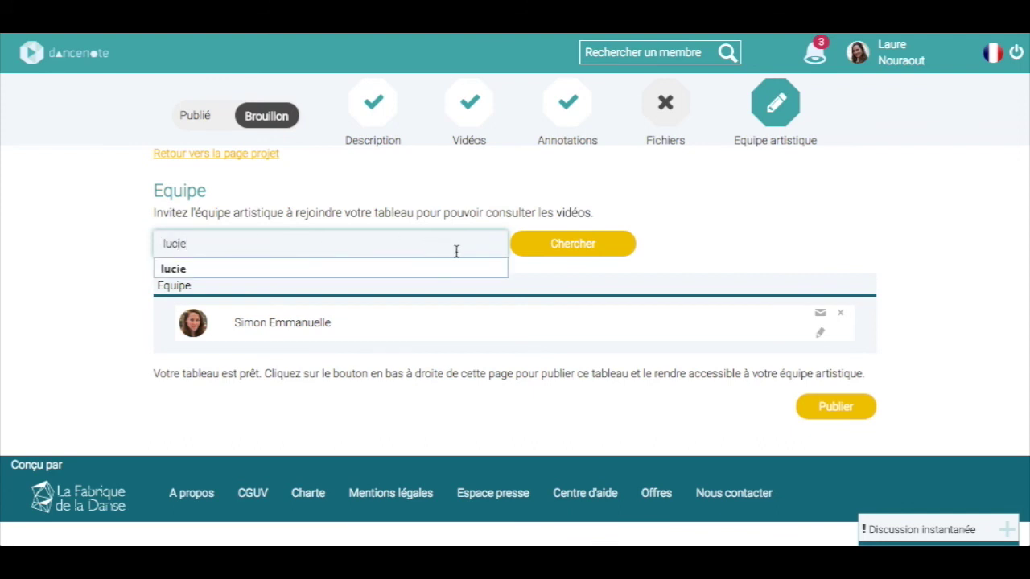
{"action": "left_click", "coordinate": [573, 247]}
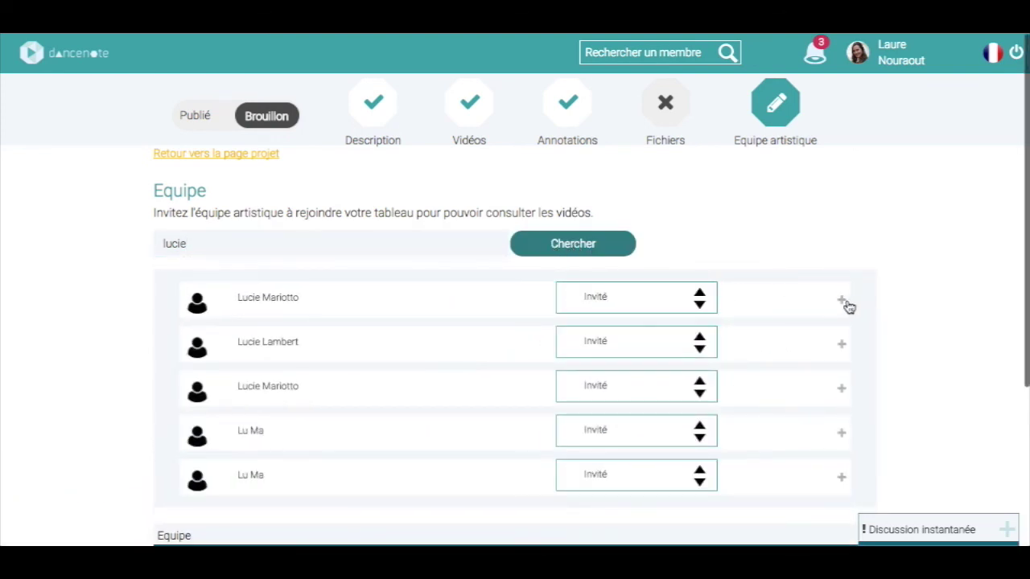
{"action": "left_click", "coordinate": [841, 302]}
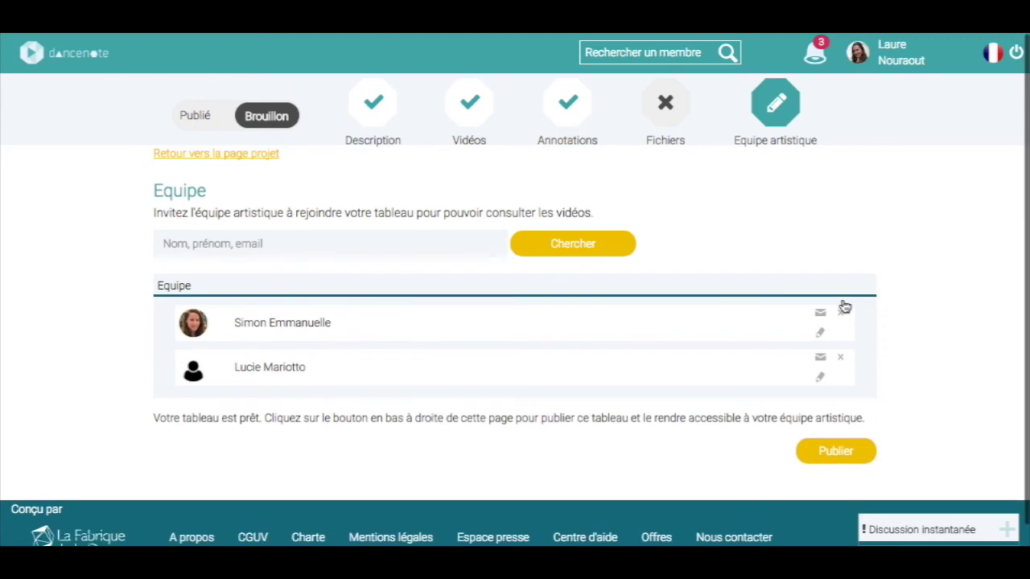
{"action": "left_click", "coordinate": [837, 451]}
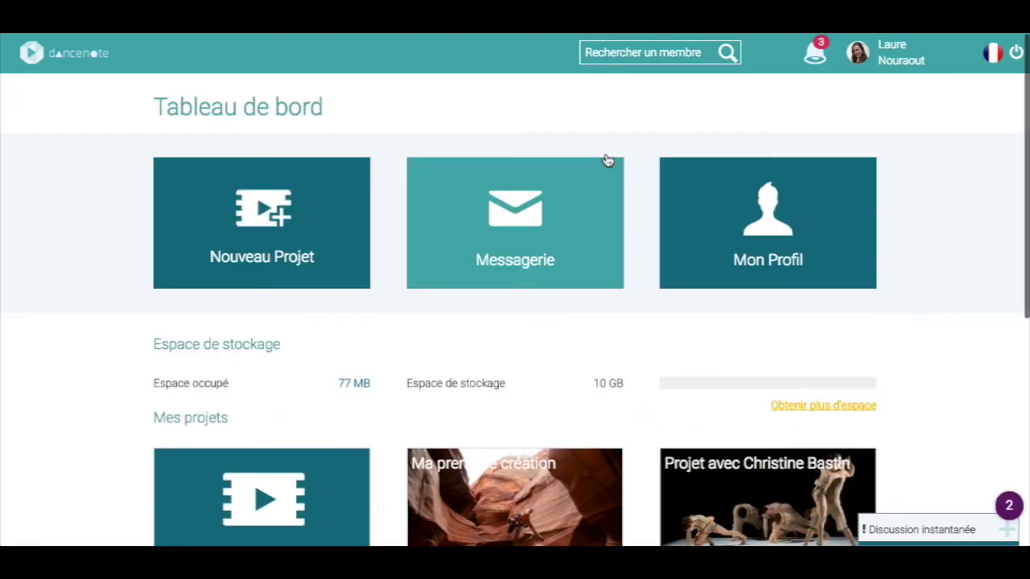